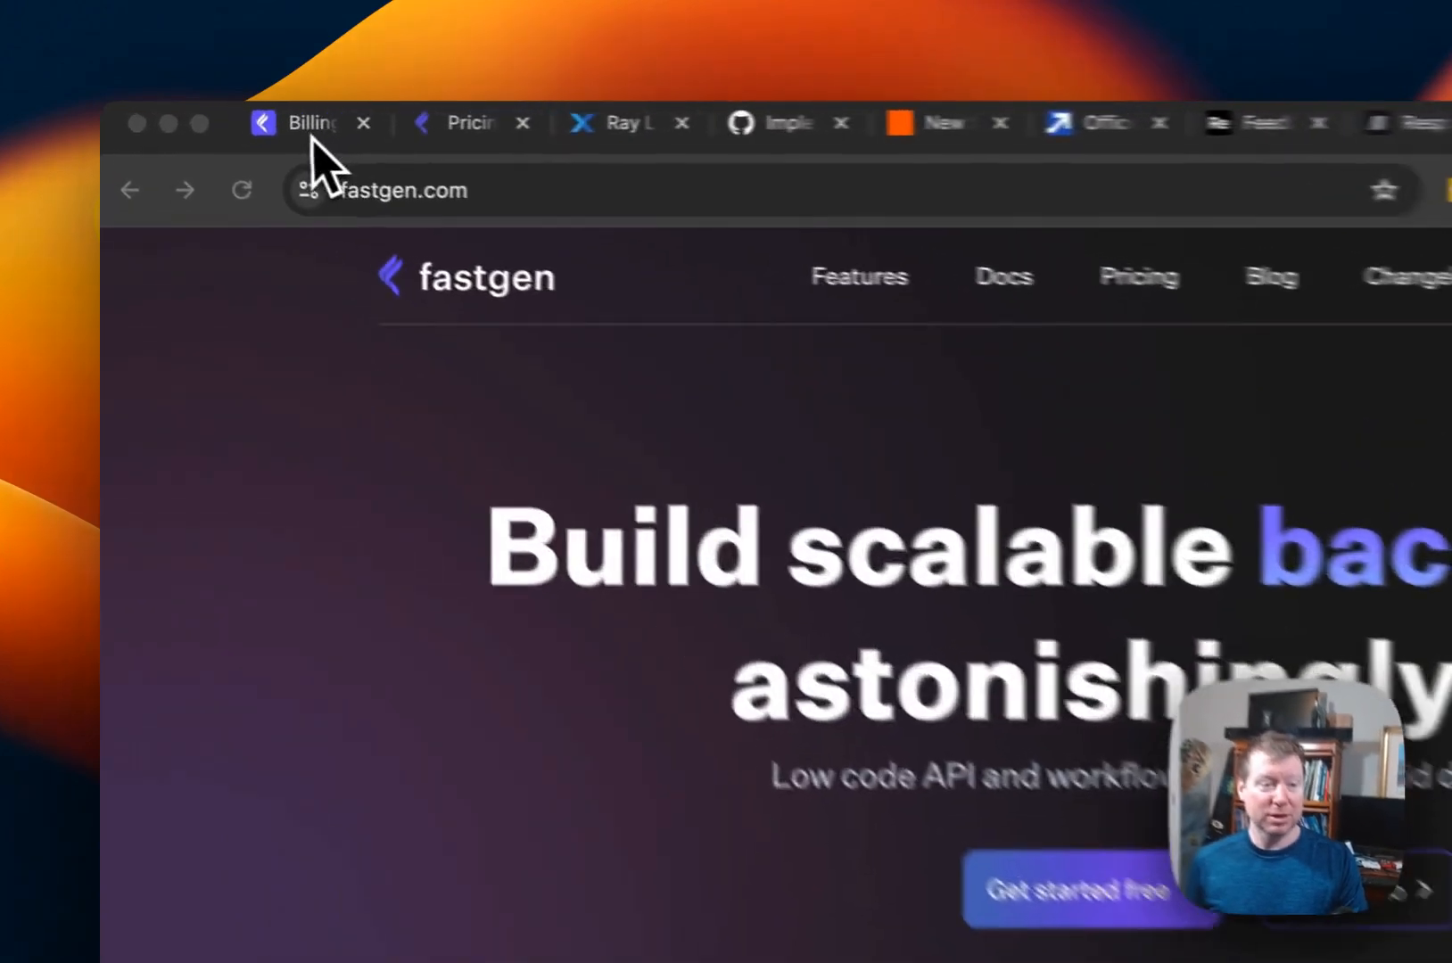
Step: Leave the billing settings and look through the User Management, Database, APIs, Workflows and Logs sections of the workspace
left_click(214, 114)
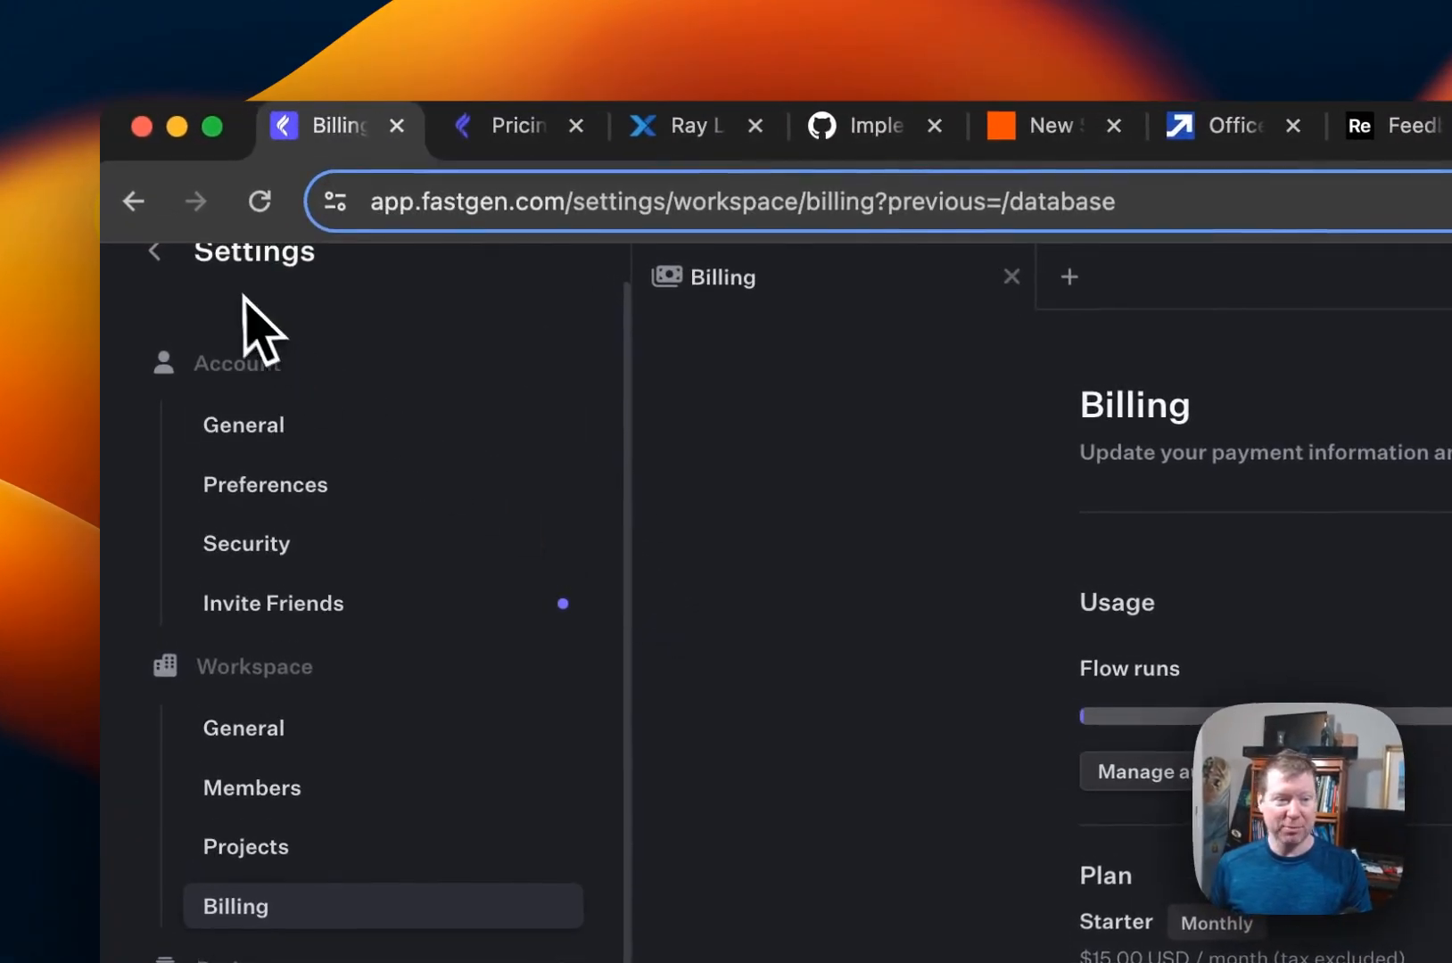
left_click(157, 253)
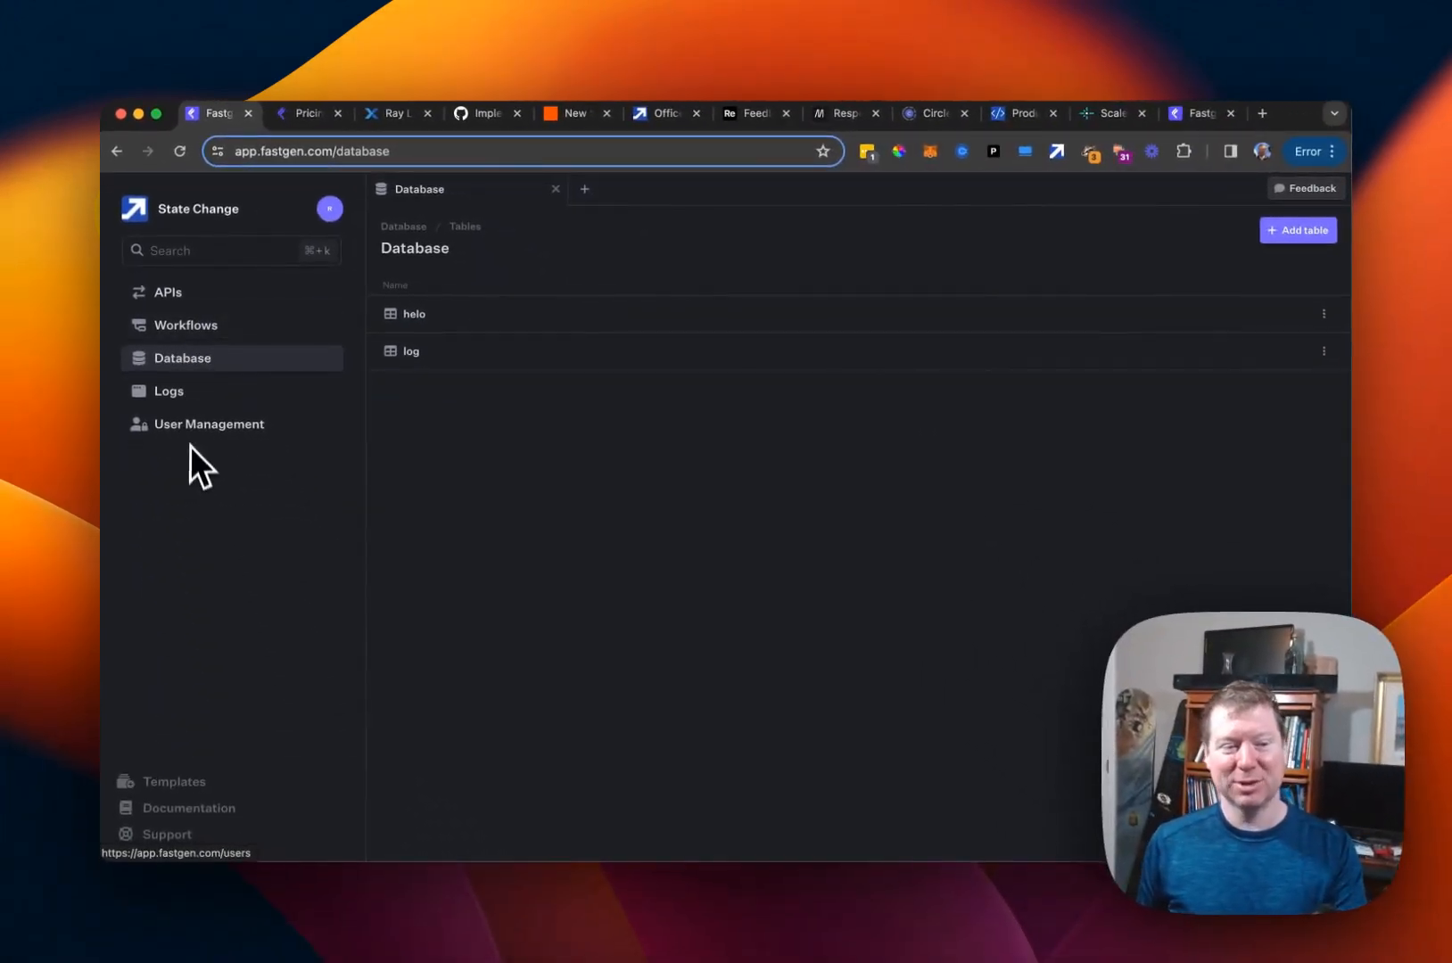
left_click(191, 430)
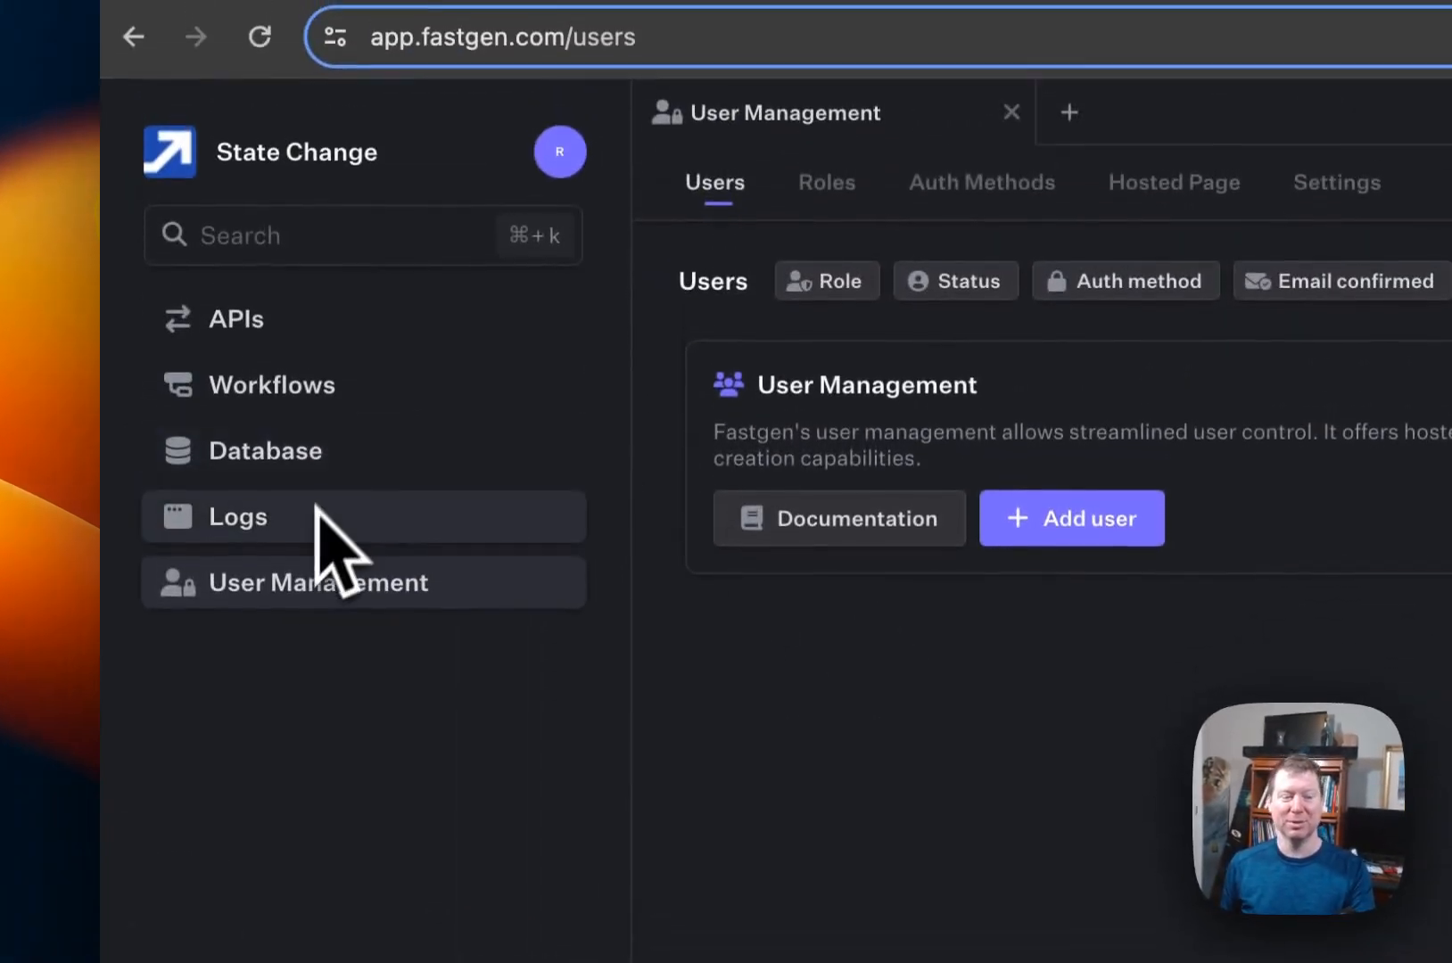
left_click(308, 486)
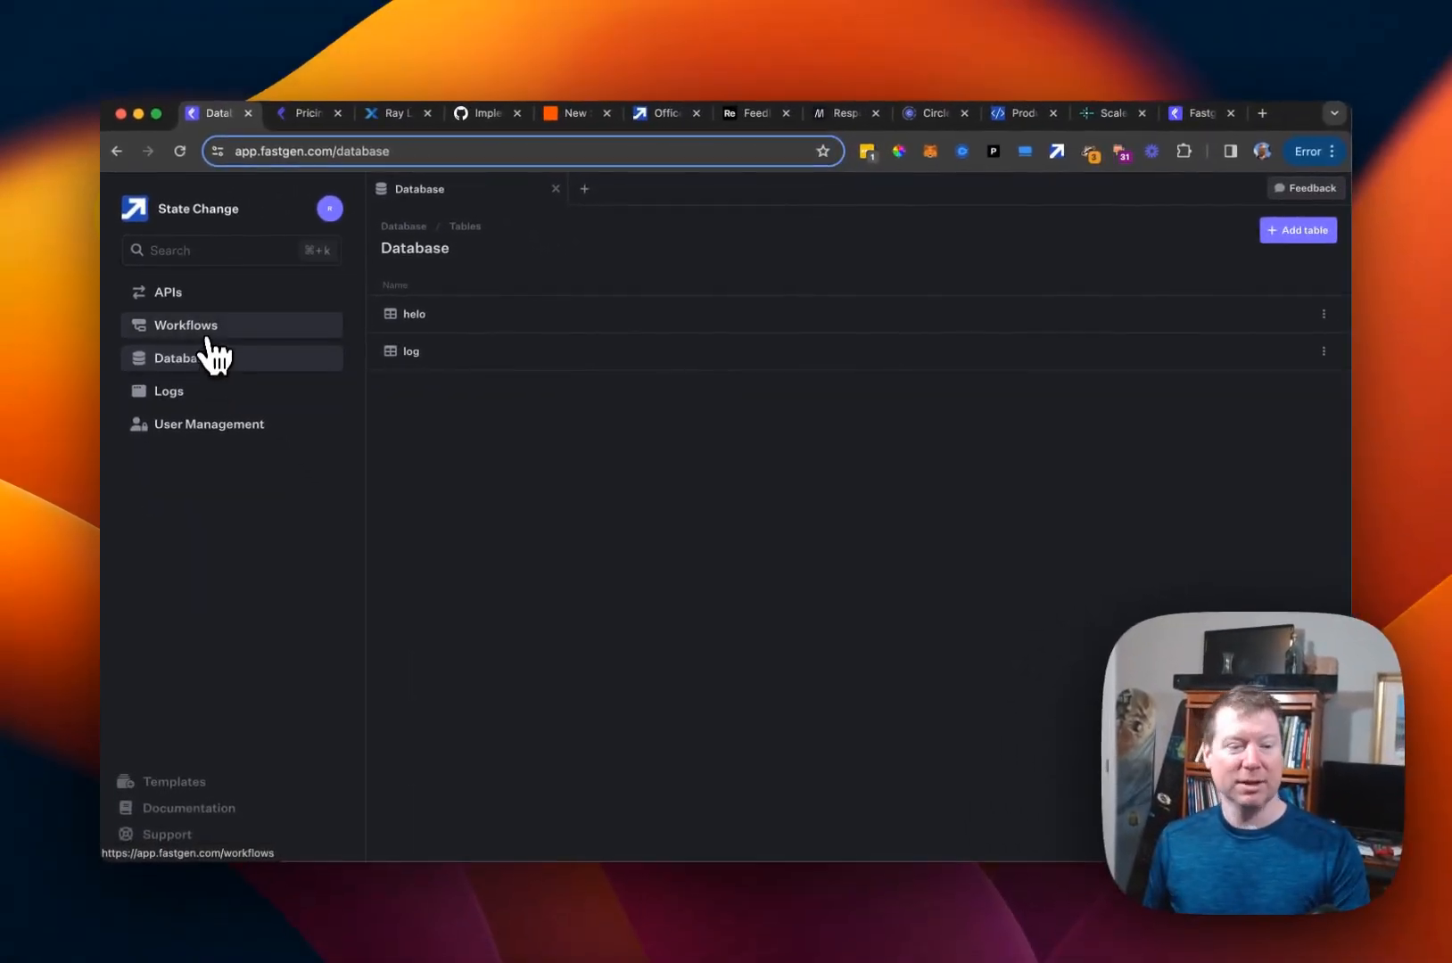
left_click(181, 296)
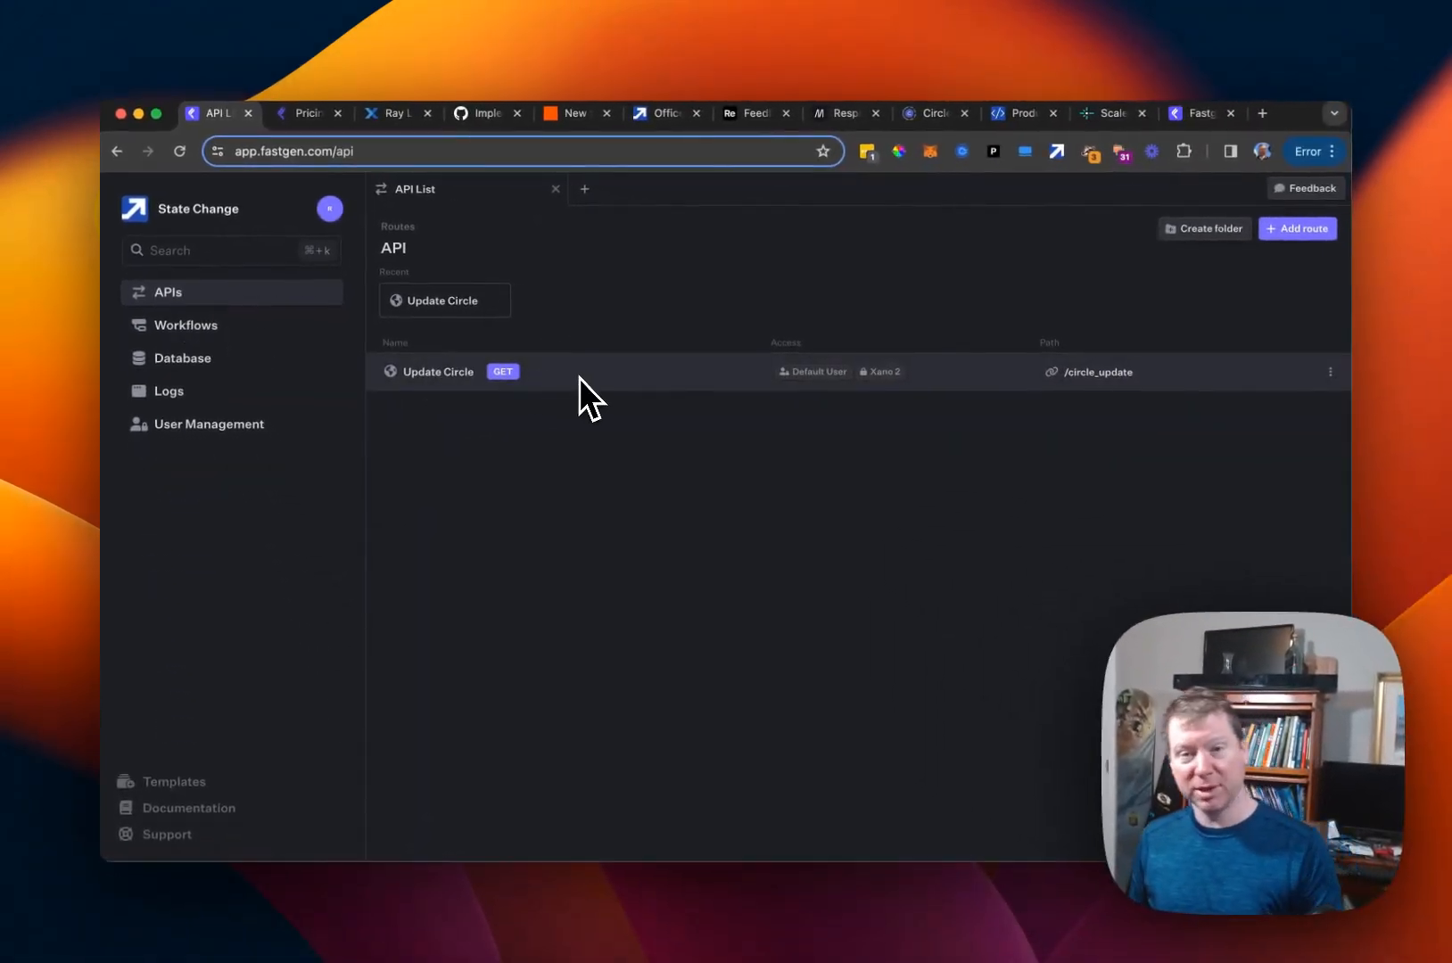
left_click(161, 328)
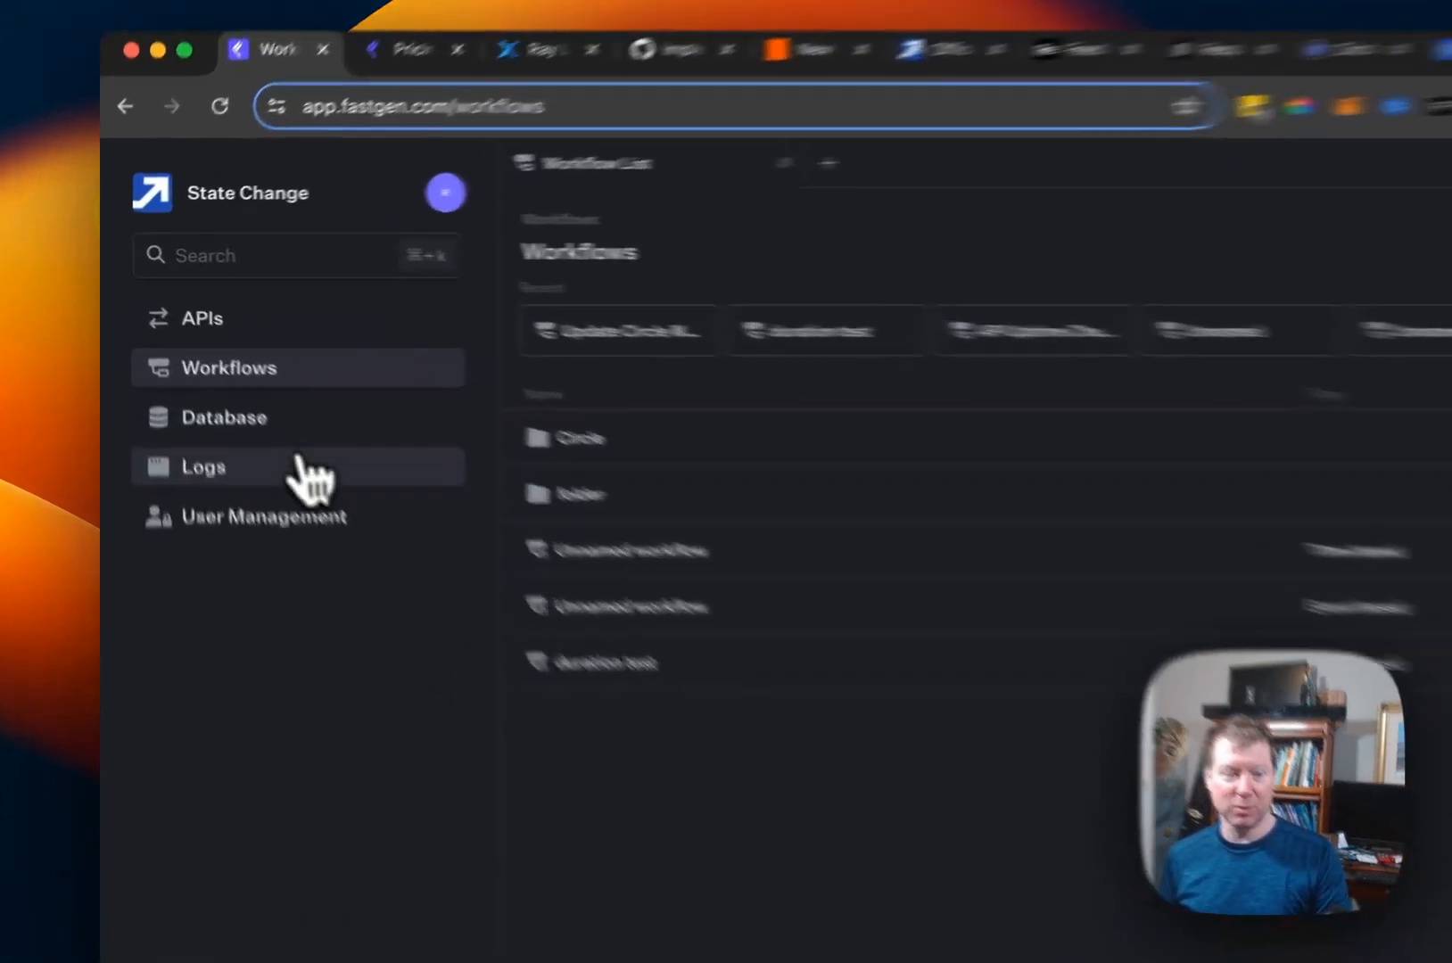
left_click(219, 392)
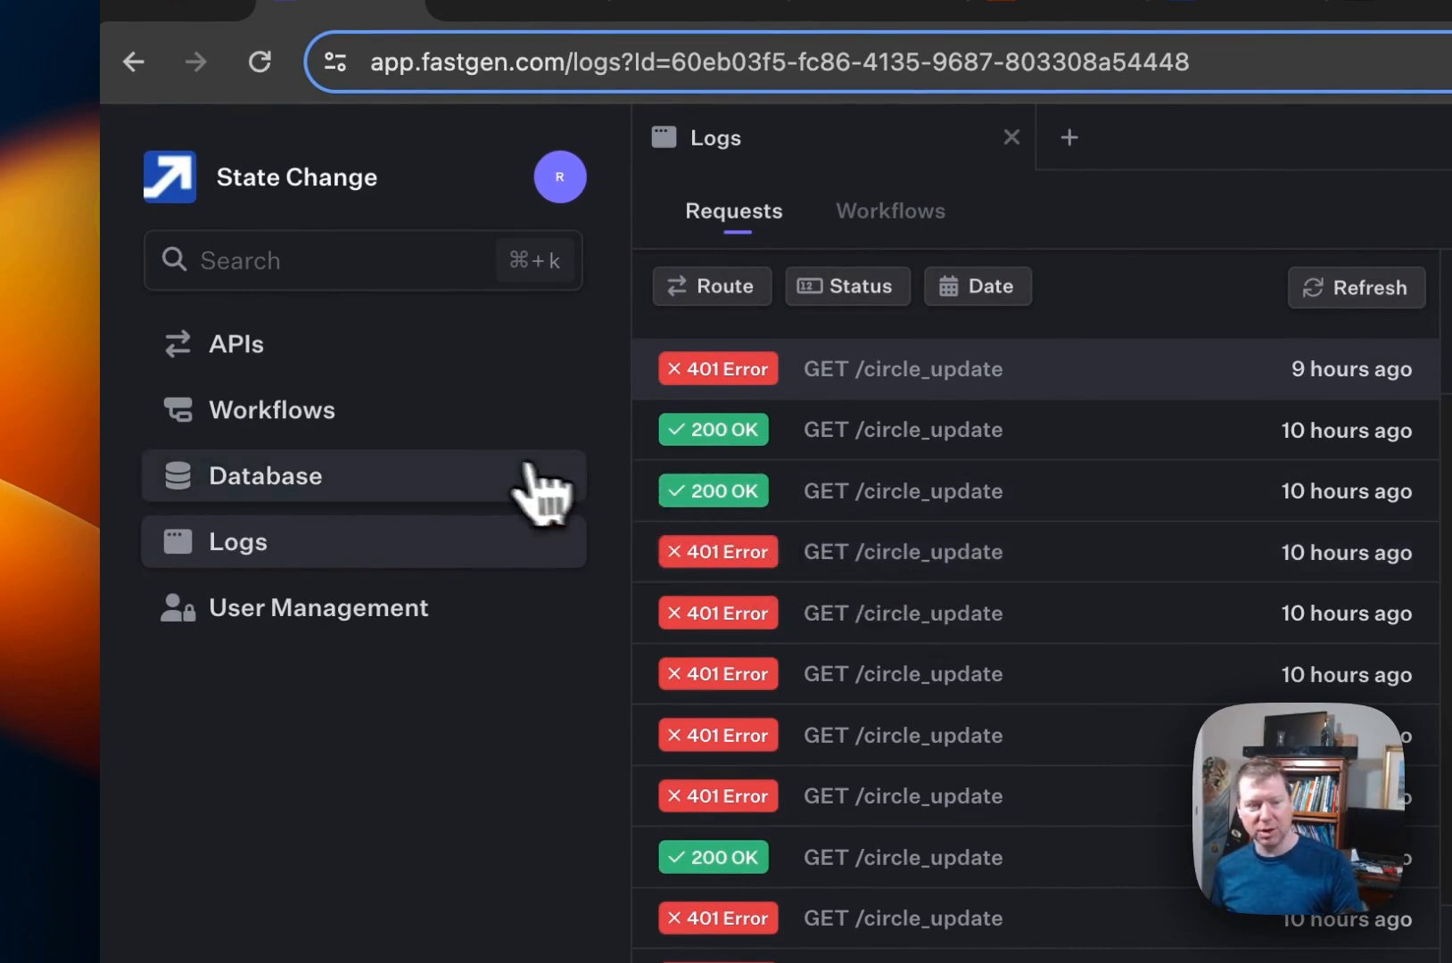
Step: Open the database's table creation form and examine its default columns and options
left_click(500, 477)
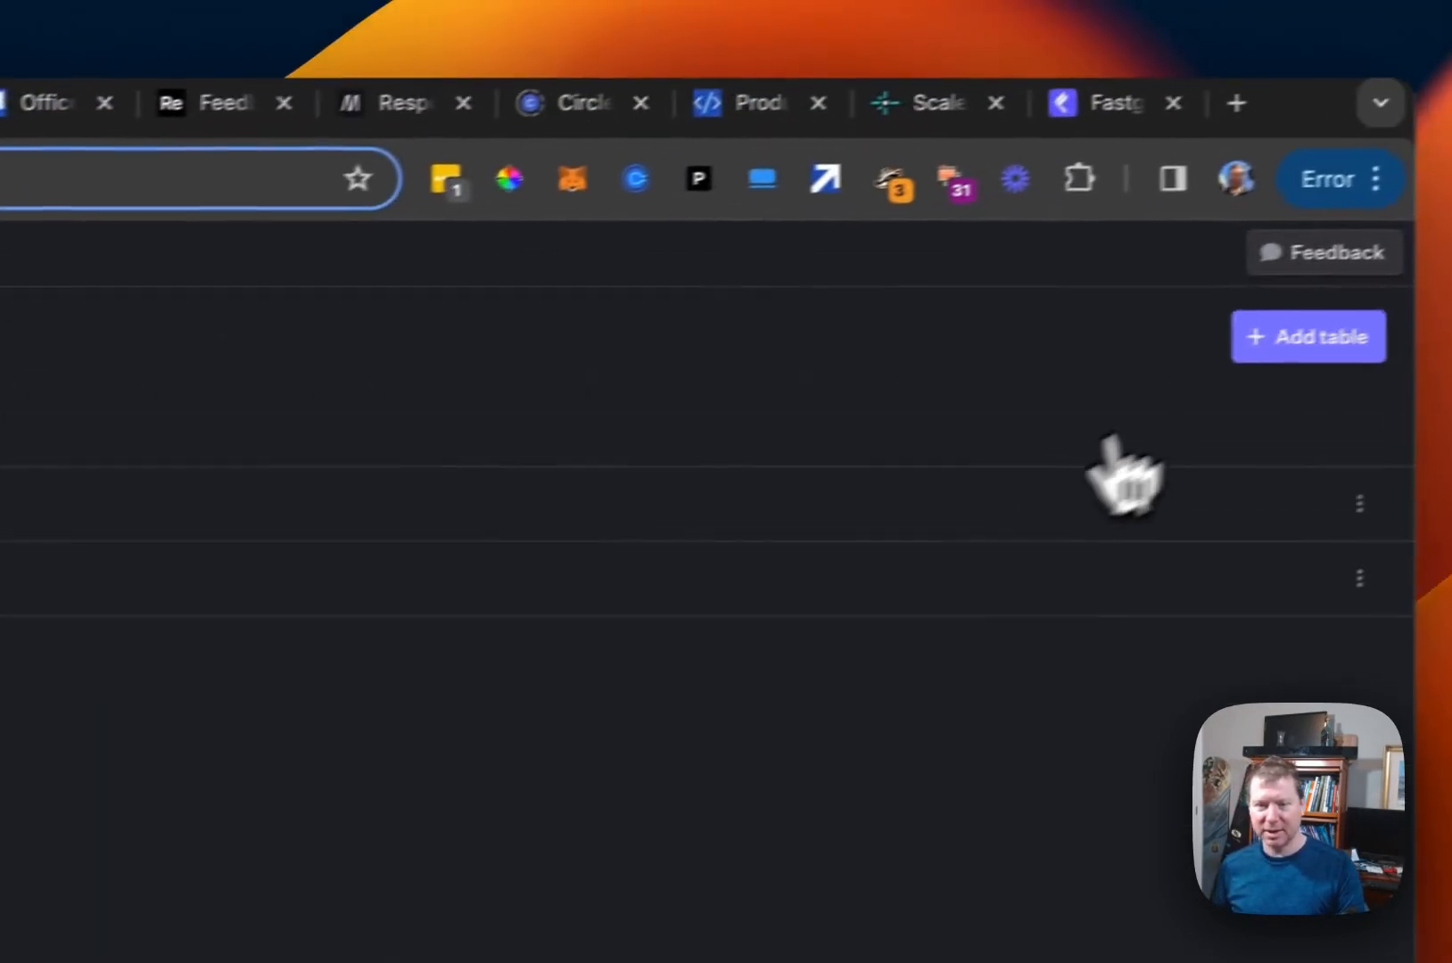
left_click(1294, 343)
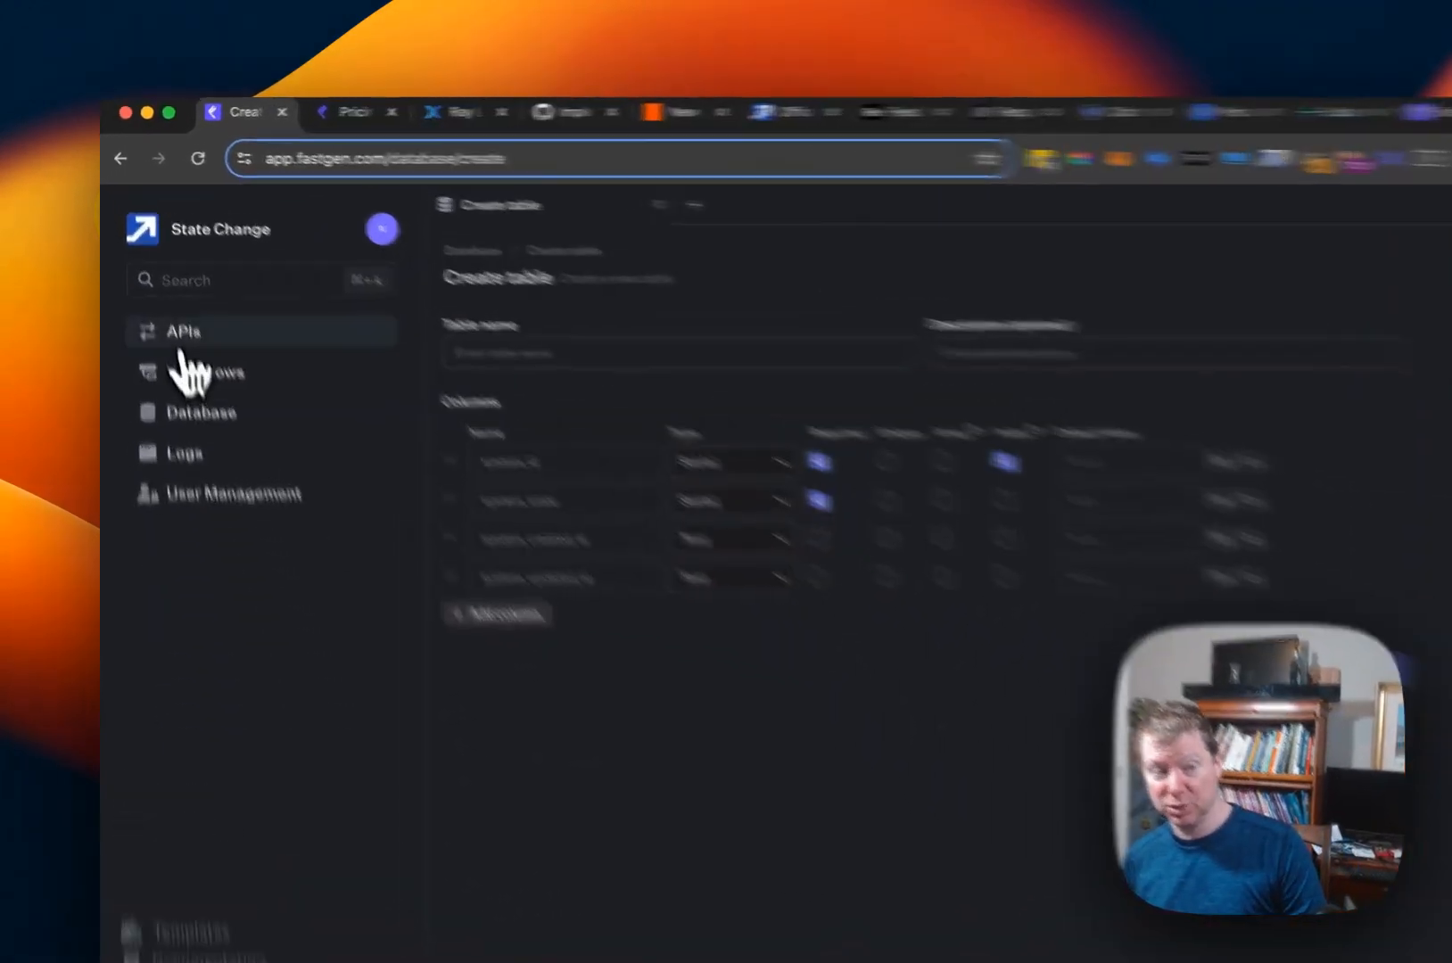
Step: Add a new API route of the Create type
left_click(166, 300)
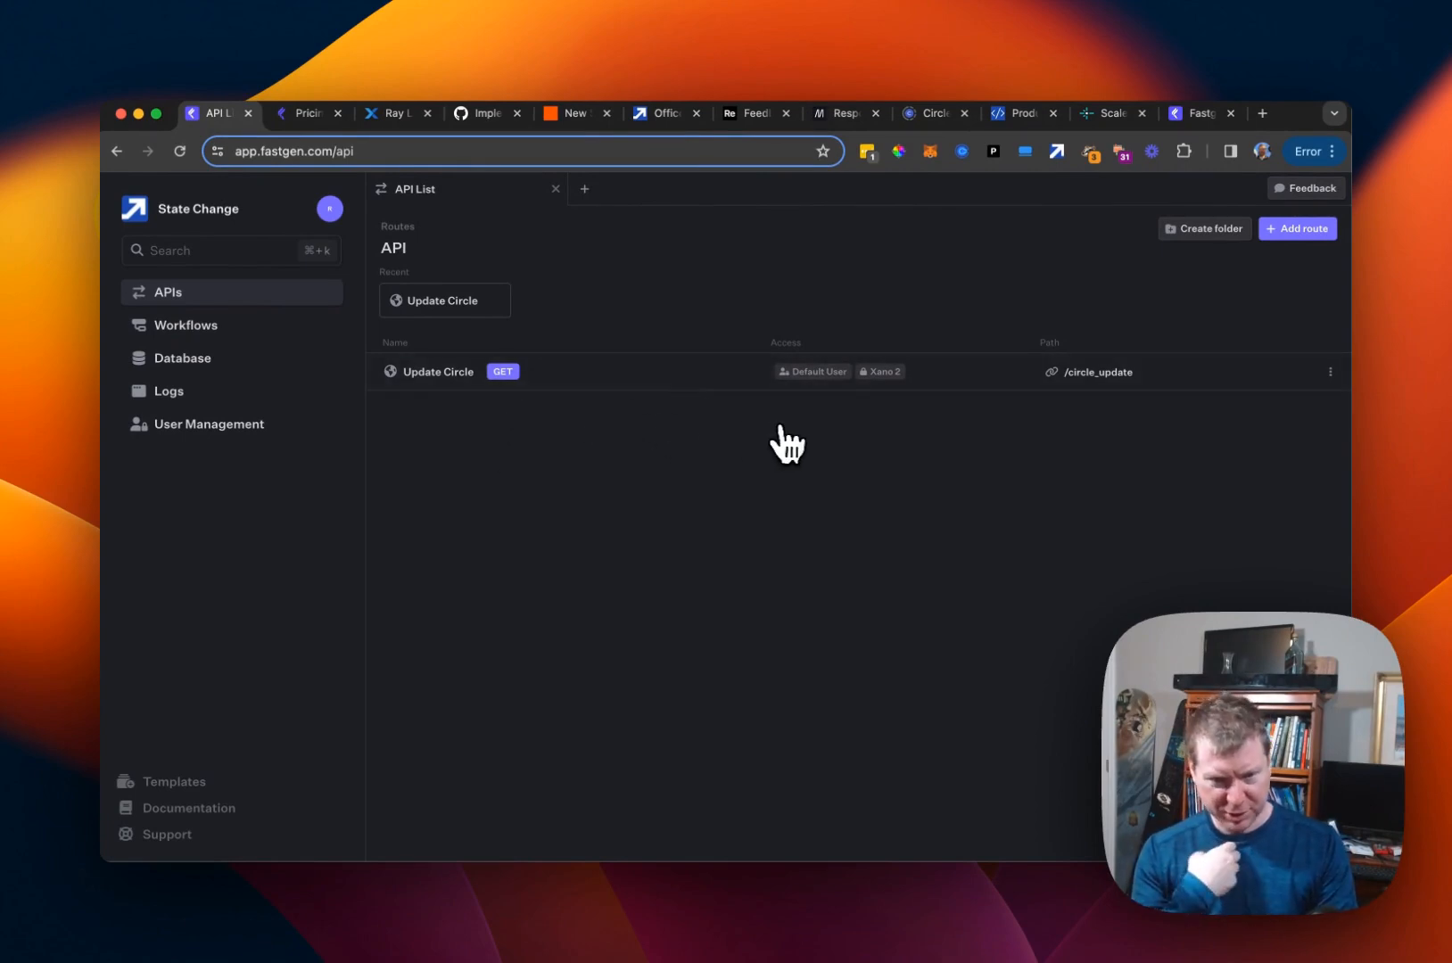
left_click(1297, 228)
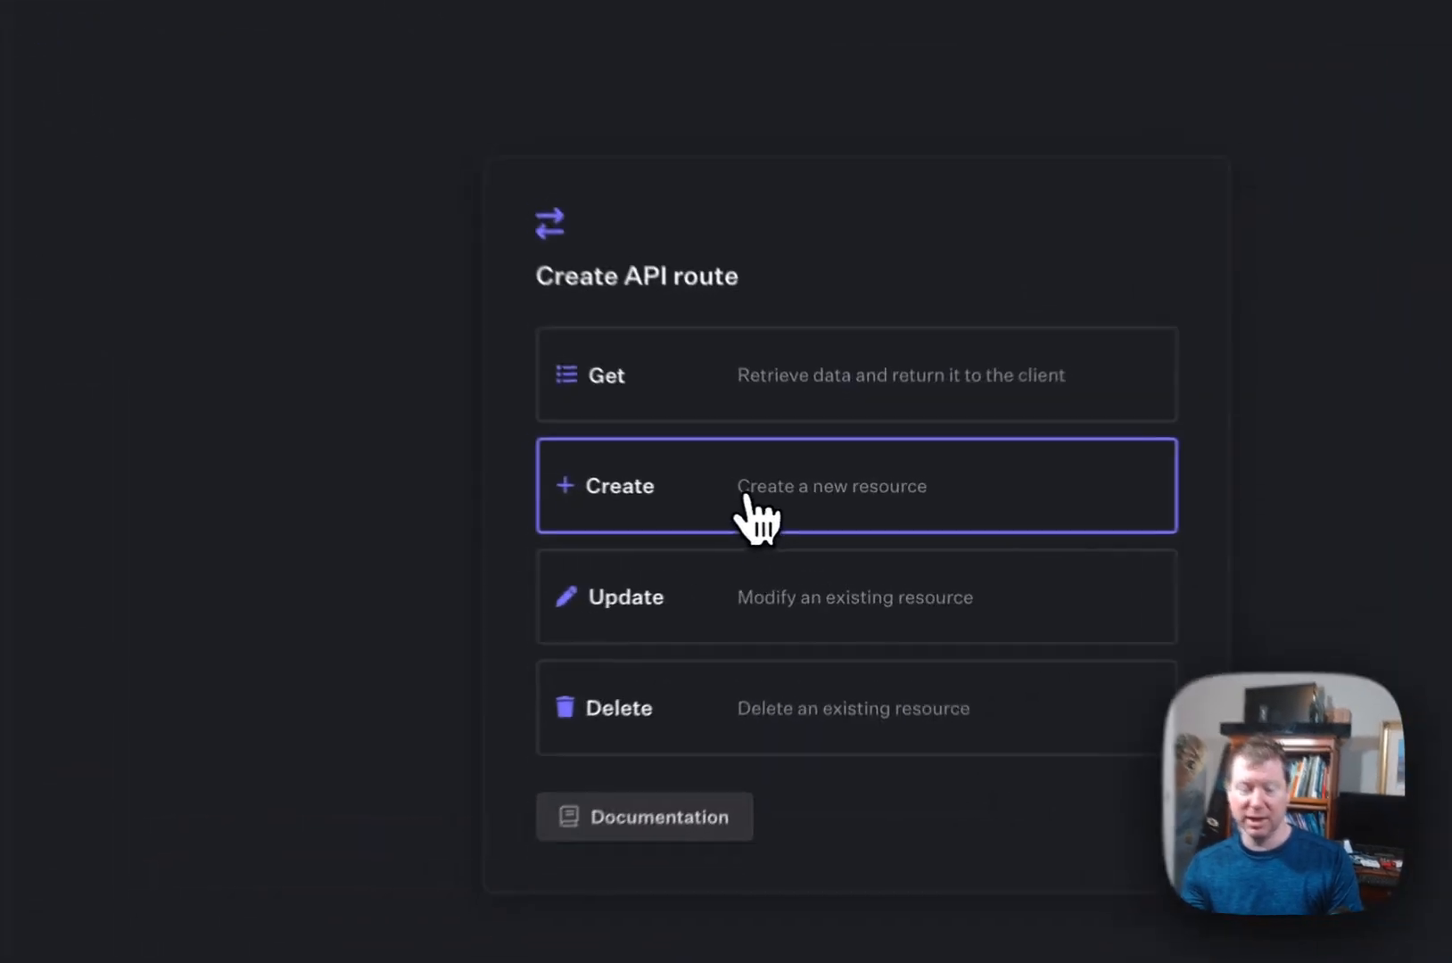
left_click(807, 522)
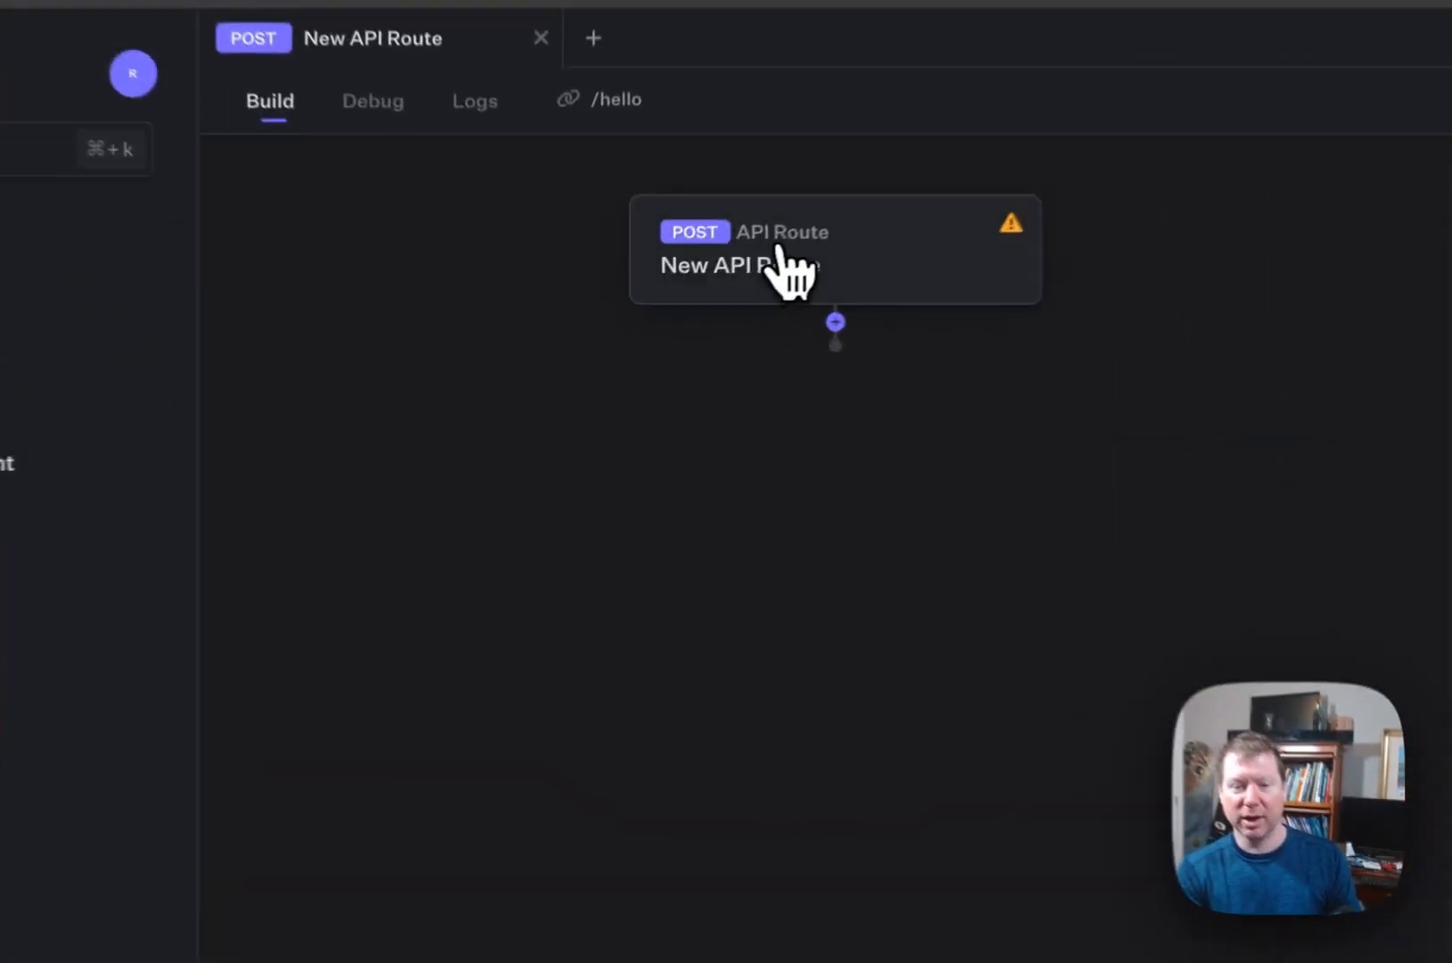
Step: Try the Public route option in the new route's authentication settings, switching it on and off again
left_click(687, 312)
left_click(686, 692)
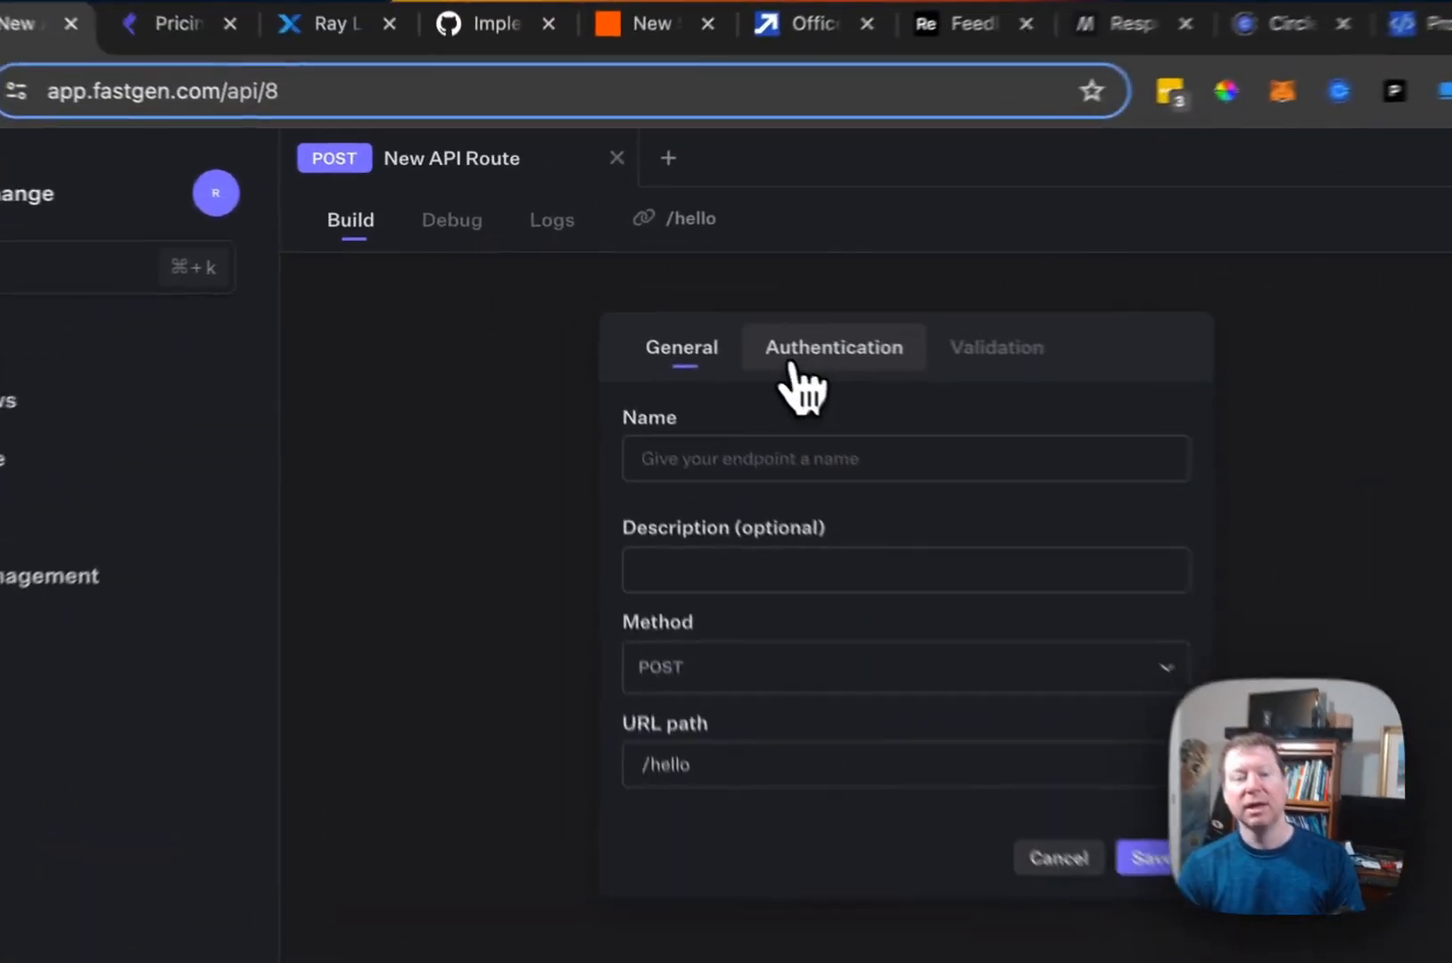
left_click(678, 297)
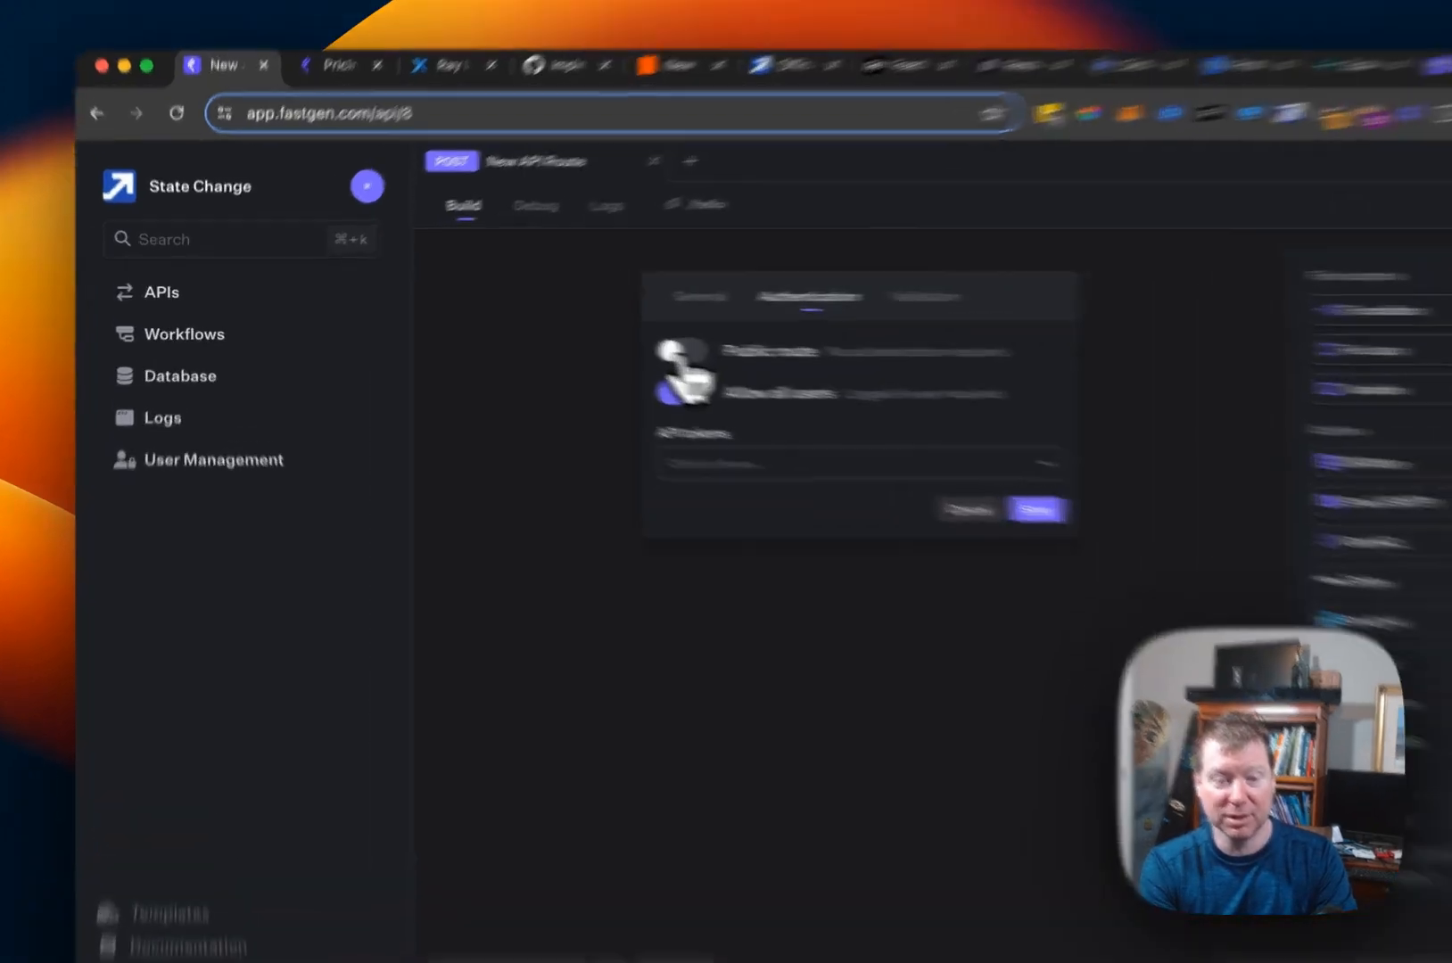
left_click(579, 338)
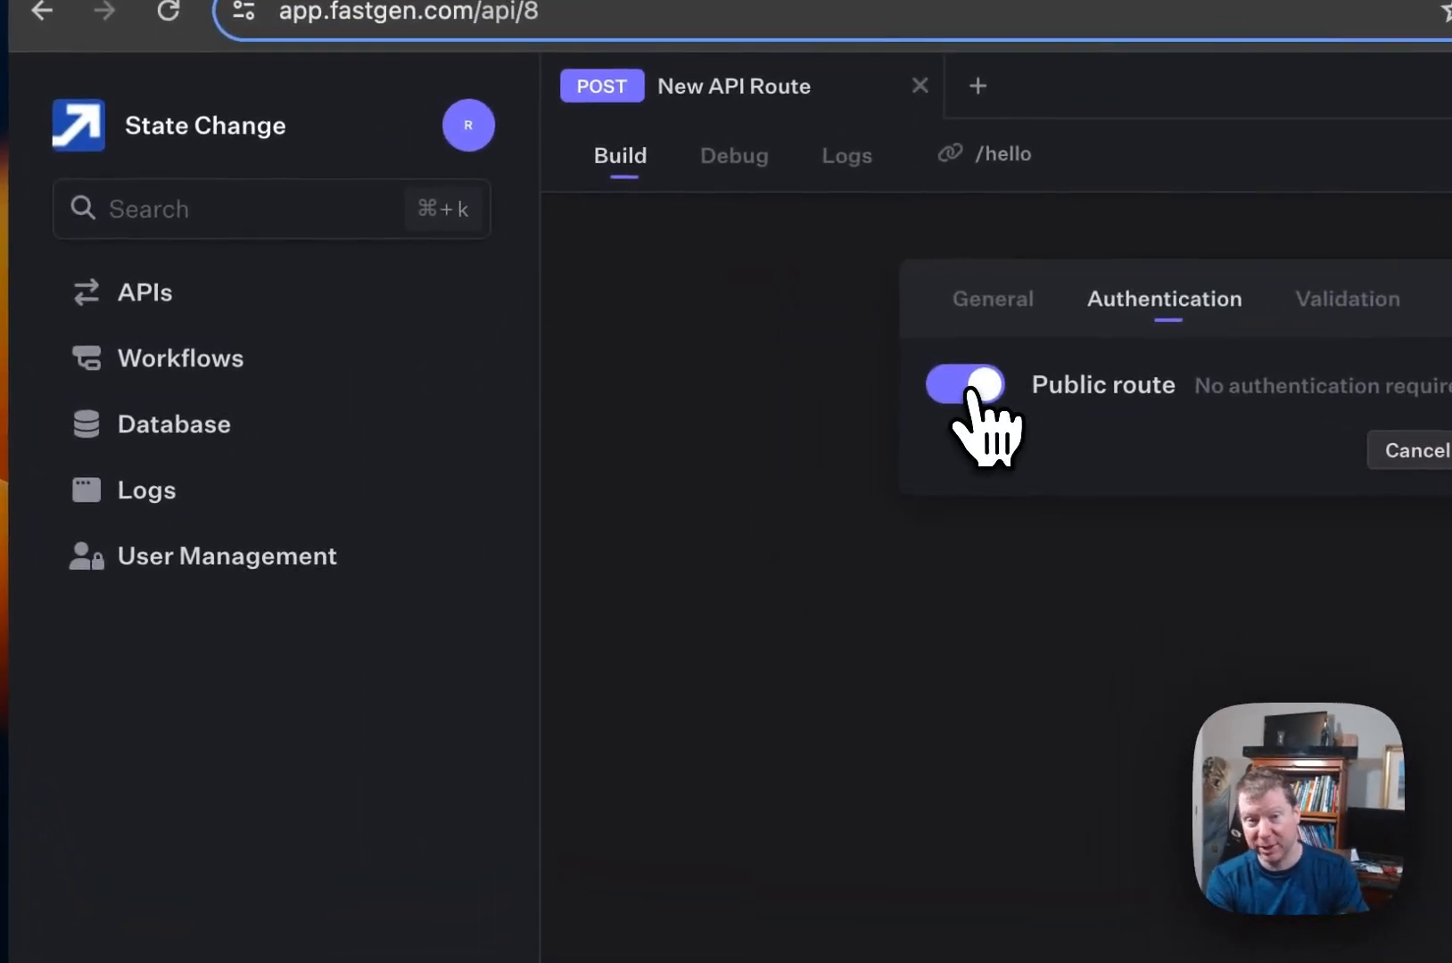
left_click(972, 390)
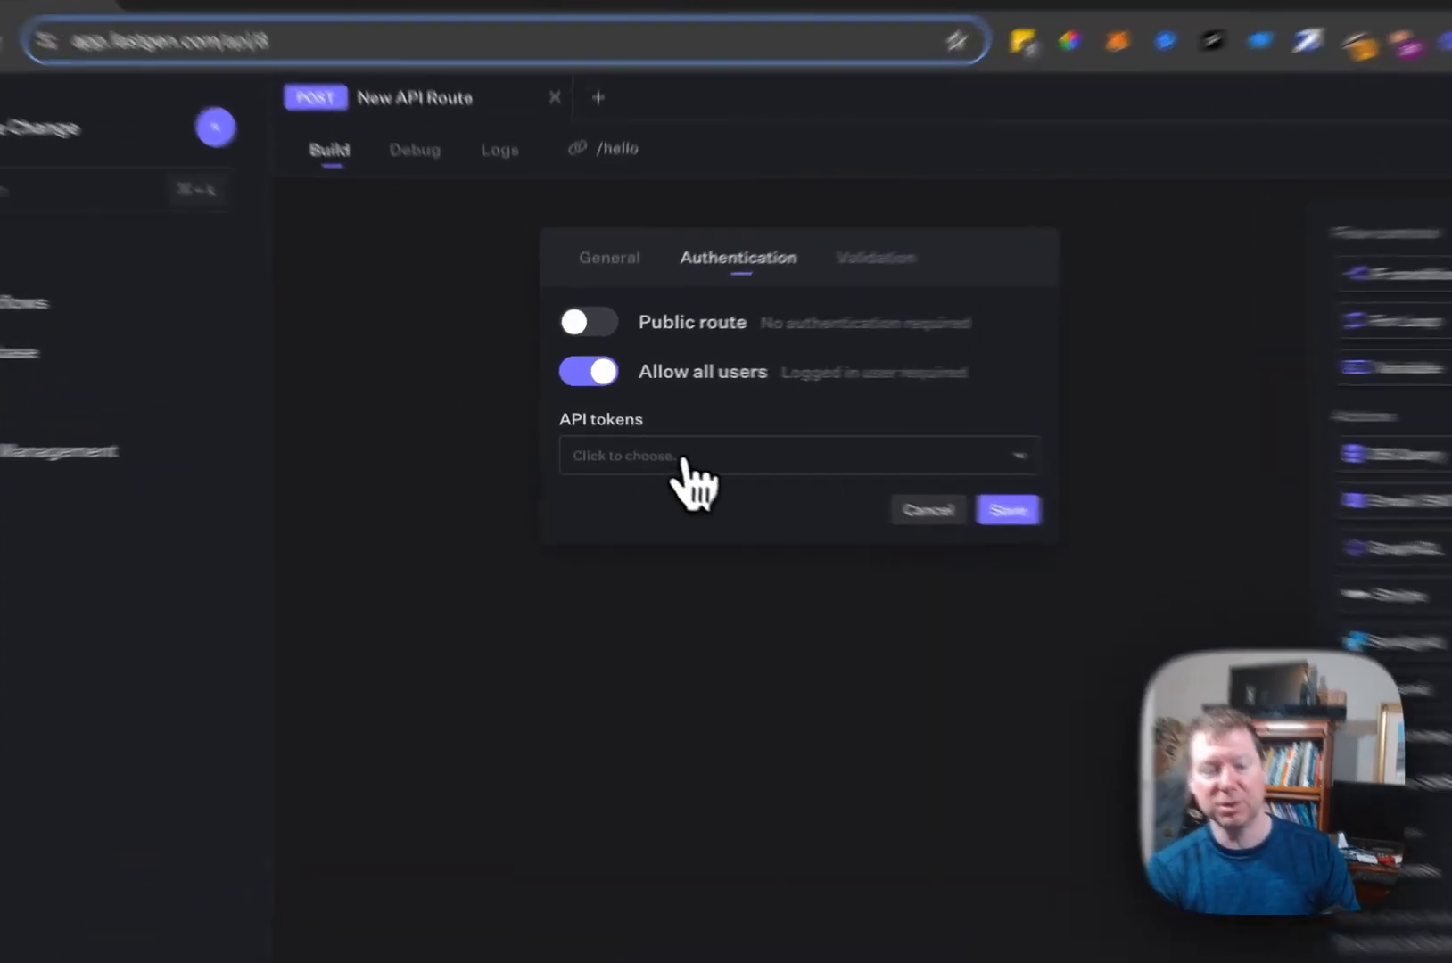
Step: Check the API token choices and the validation settings of the new route, closing them without saving
left_click(685, 464)
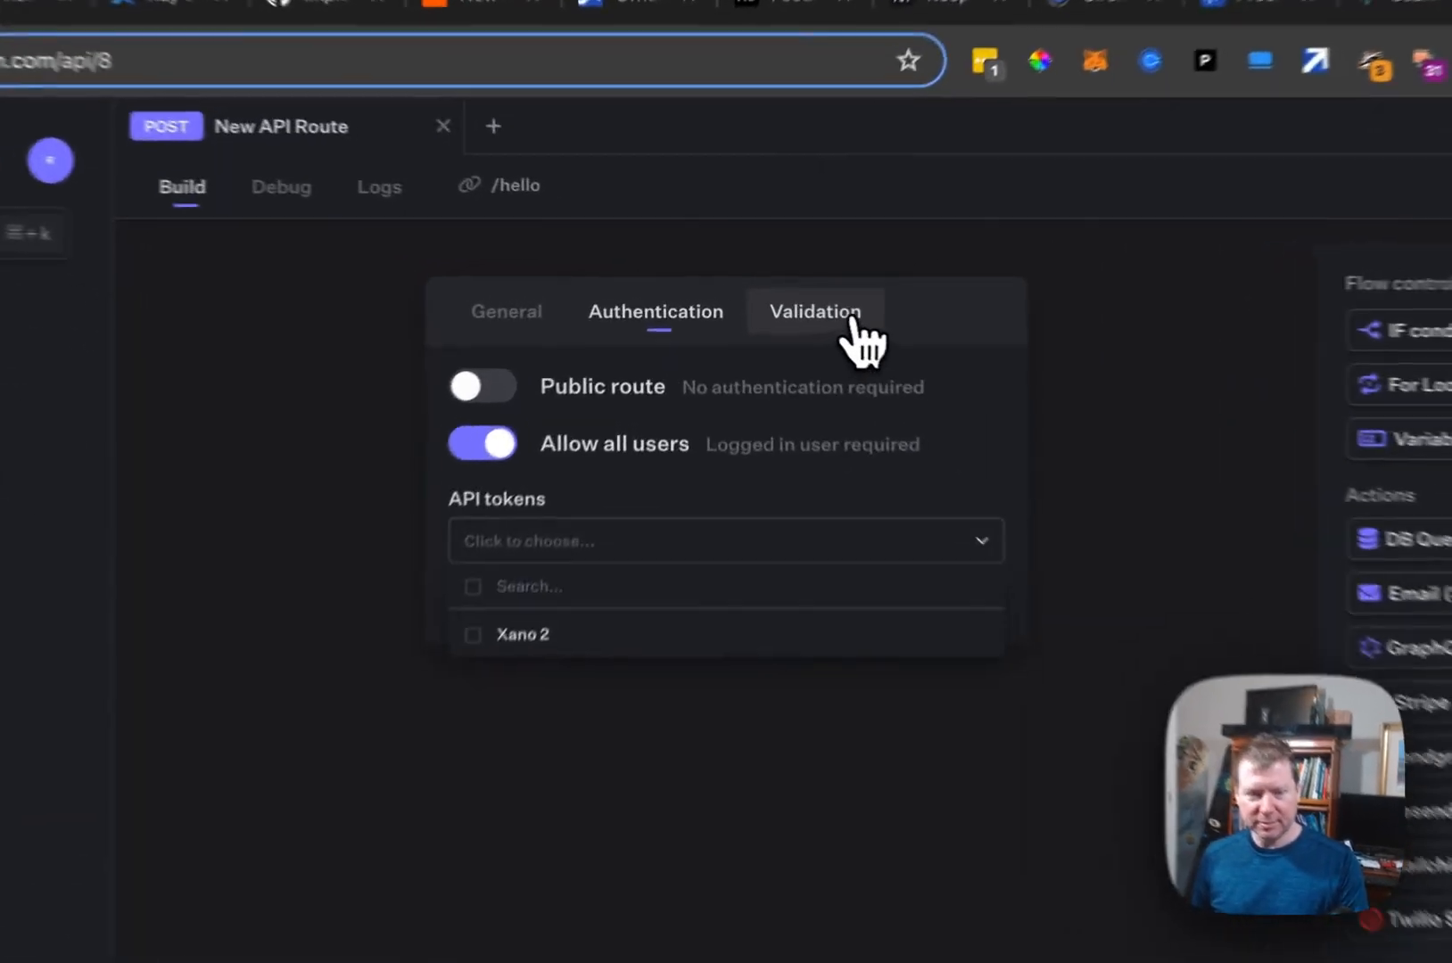
left_click(783, 297)
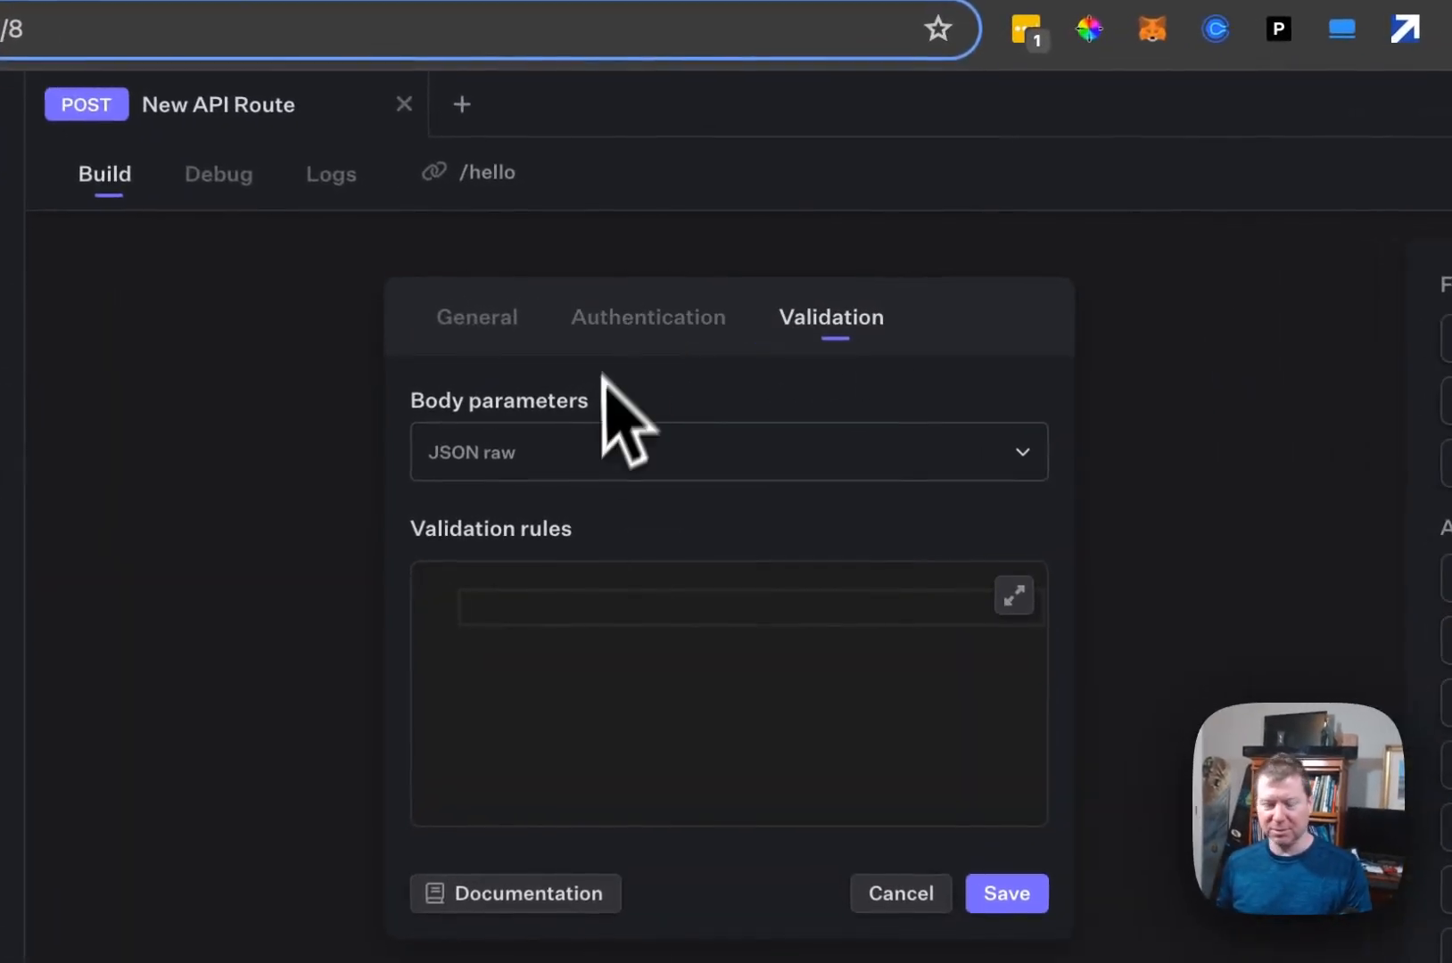
left_click(901, 894)
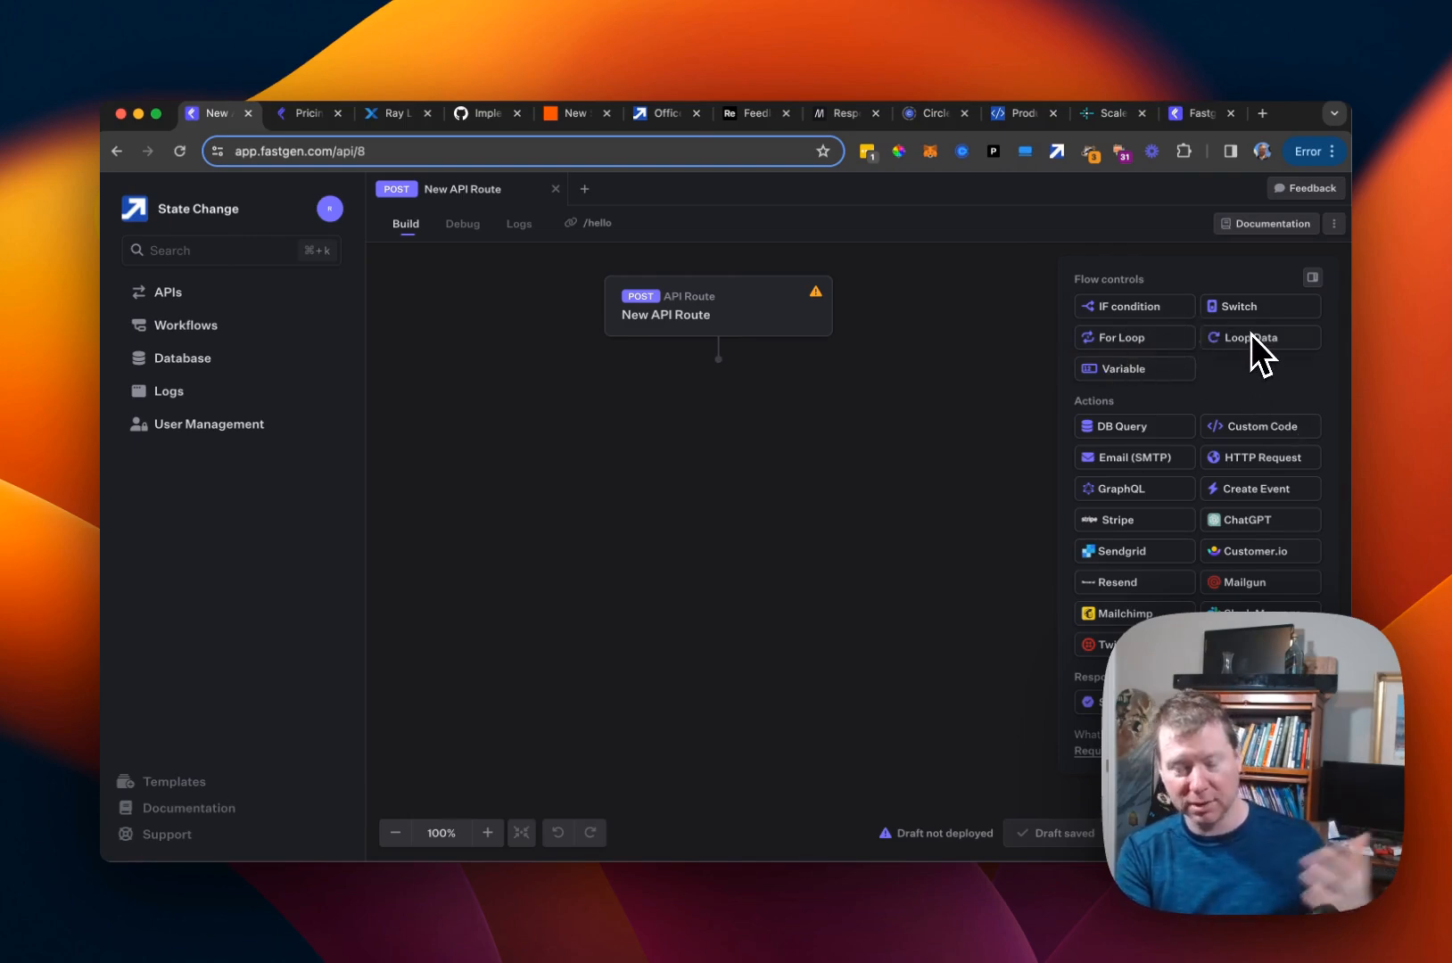
Step: Add an IF condition below the API route, inspect its condition fields and close them without saving
left_click_drag(1150, 307, 1103, 313)
left_click_drag(977, 420, 243, 509)
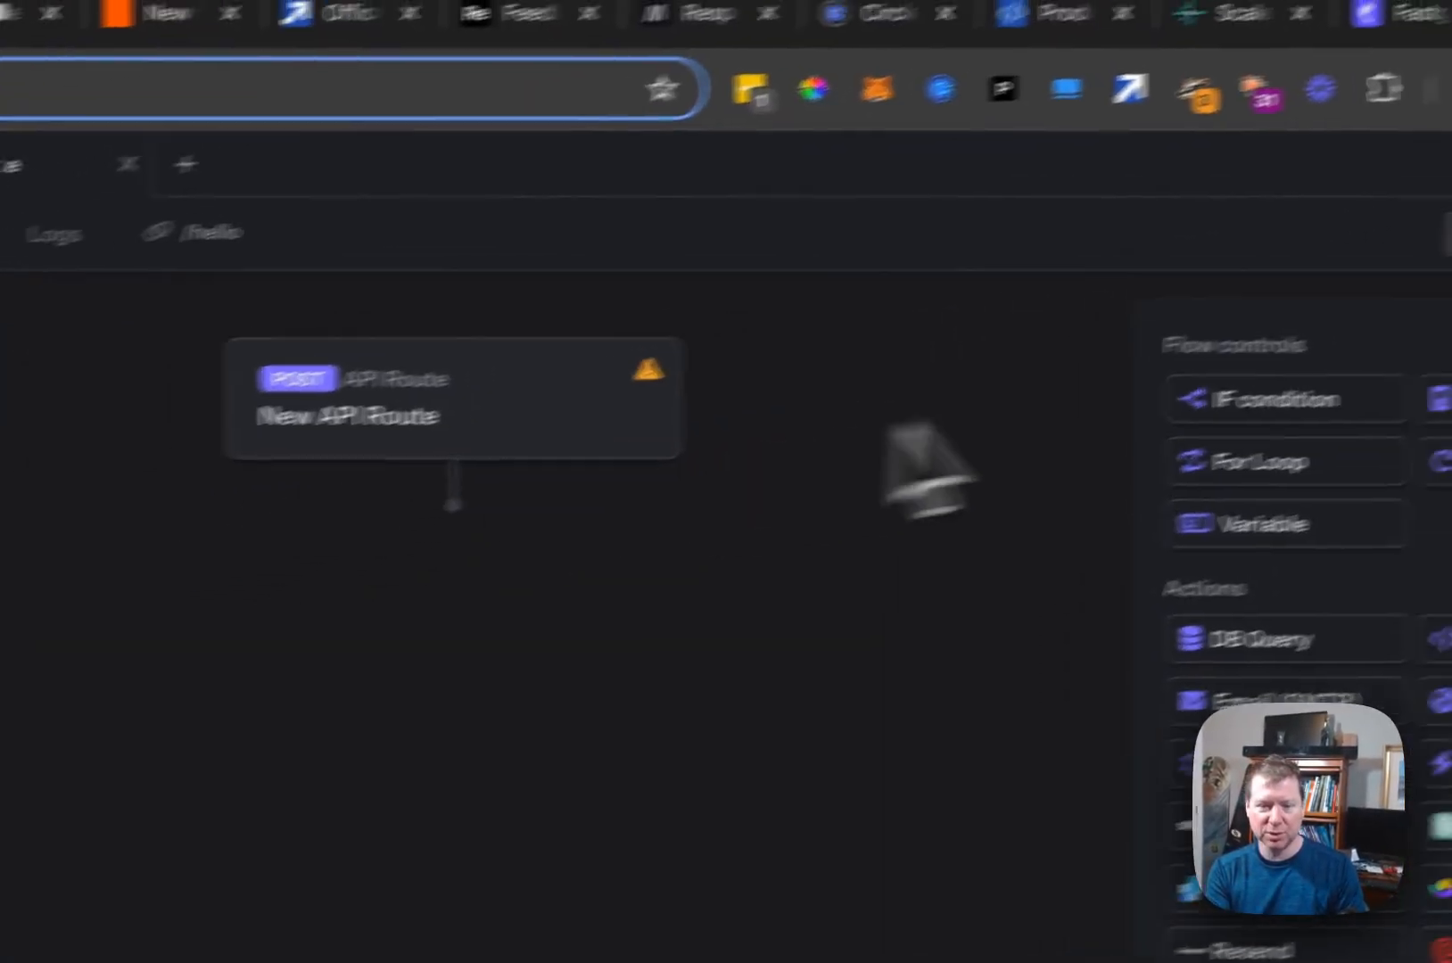
left_click_drag(1242, 399, 450, 495)
left_click_drag(660, 392, 651, 455)
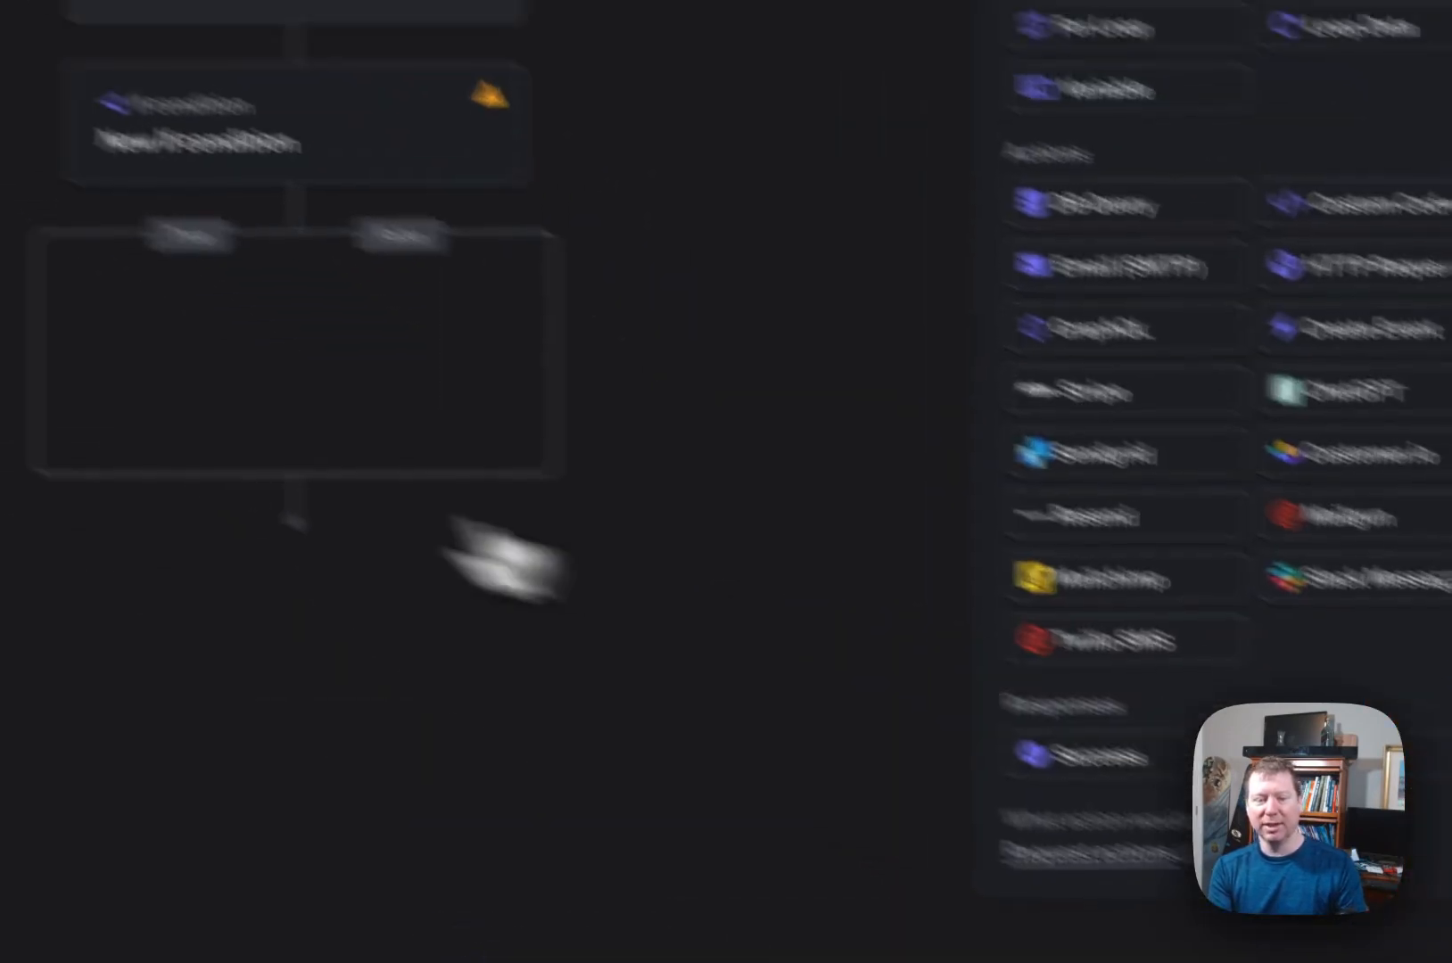
left_click(489, 299)
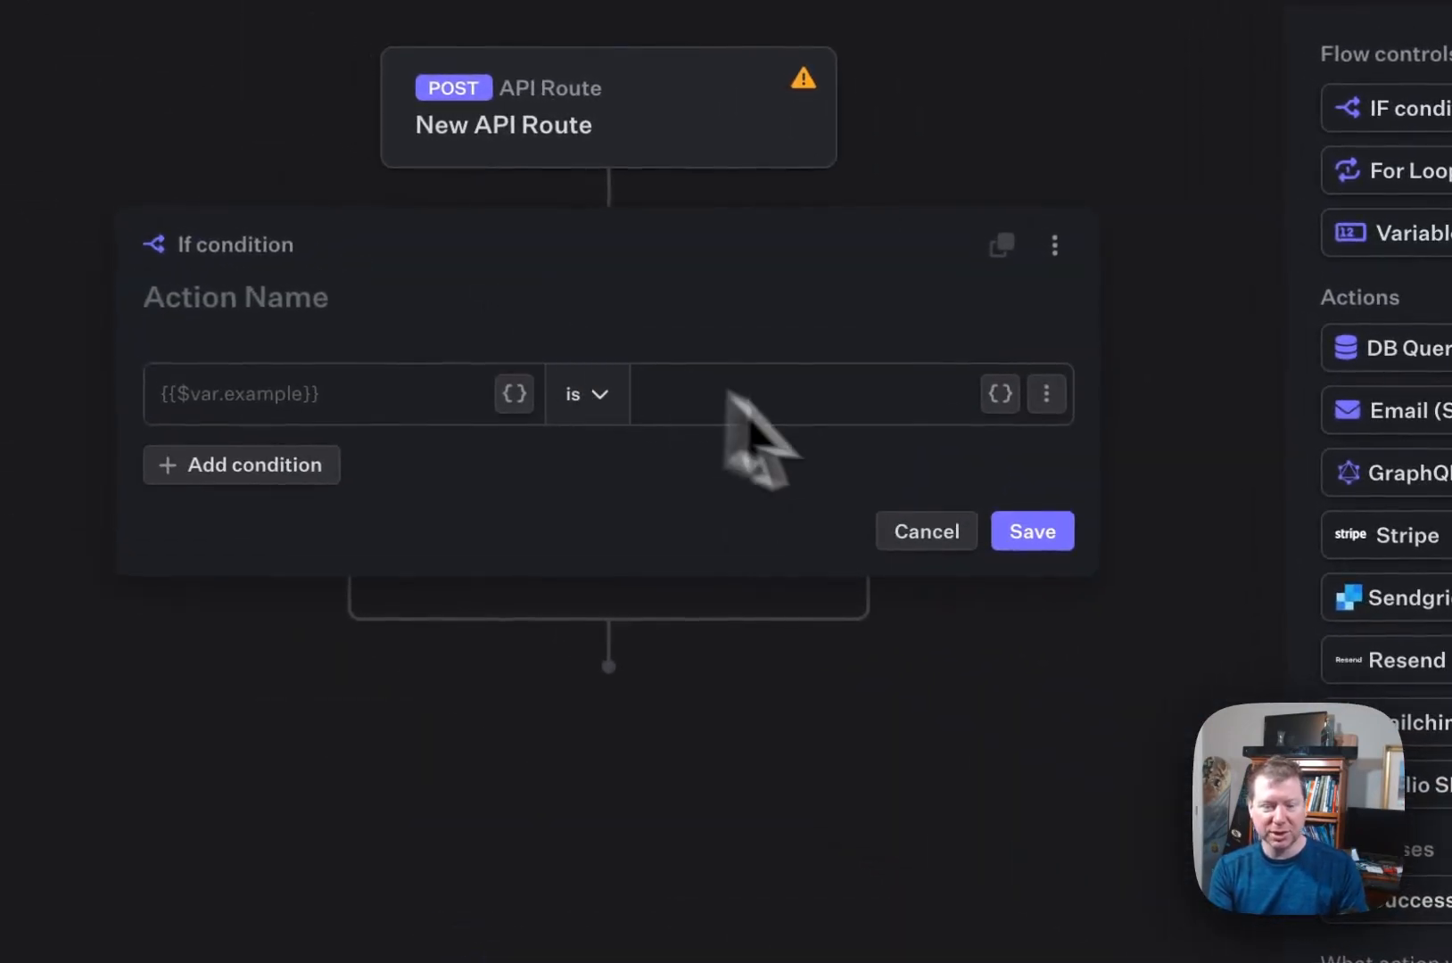
left_click(951, 546)
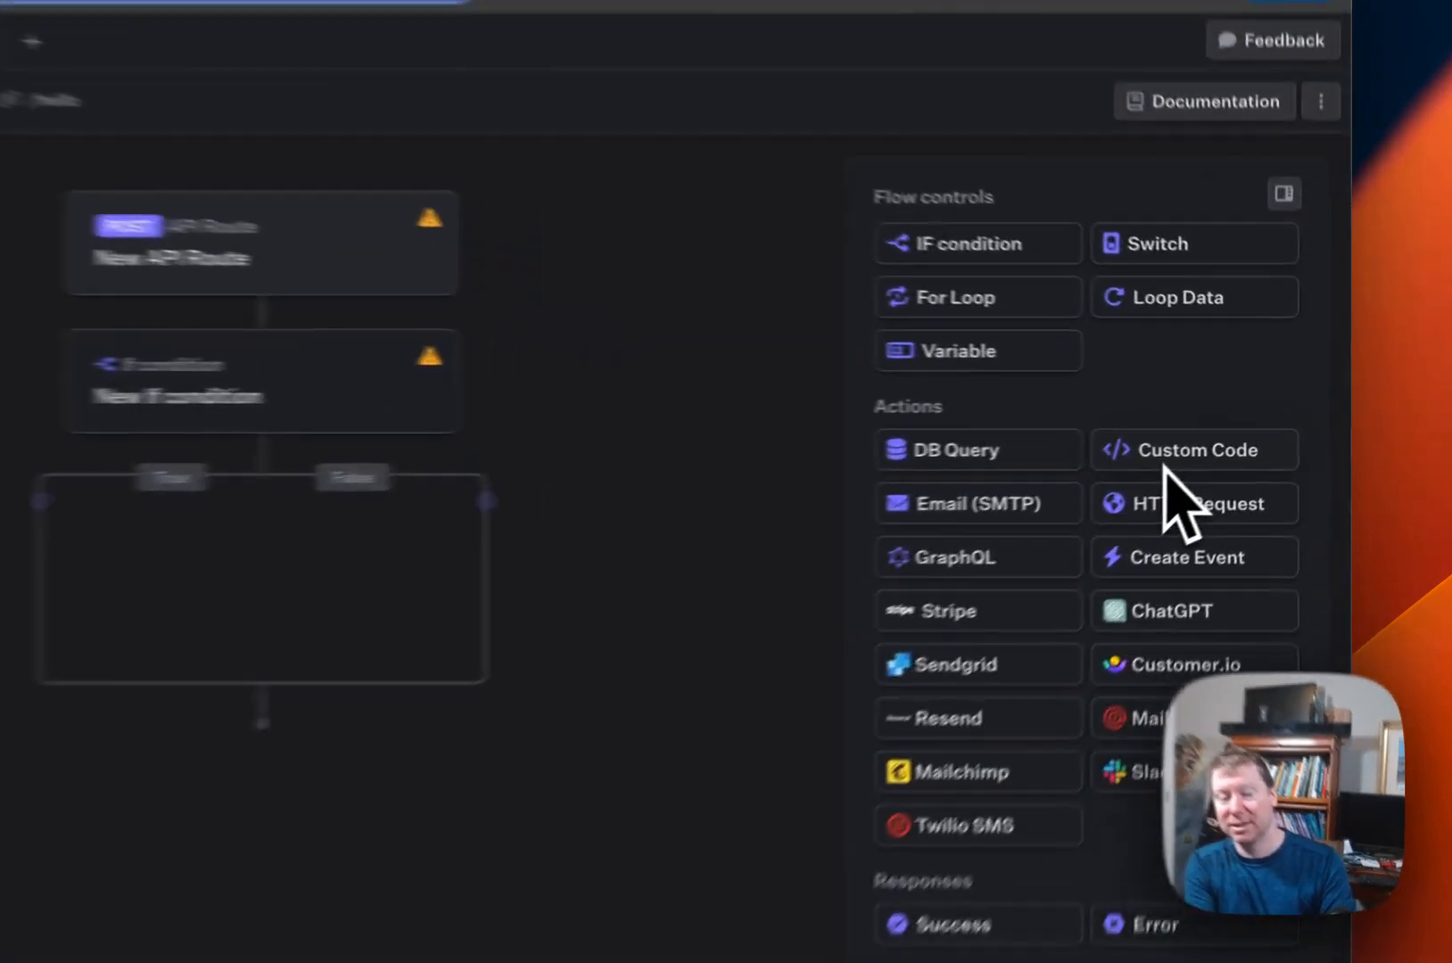
Step: Insert a Custom Code action between the API route and the IF condition and start coding it in Python
left_click_drag(1229, 430, 701, 437)
left_click_drag(683, 514, 762, 428)
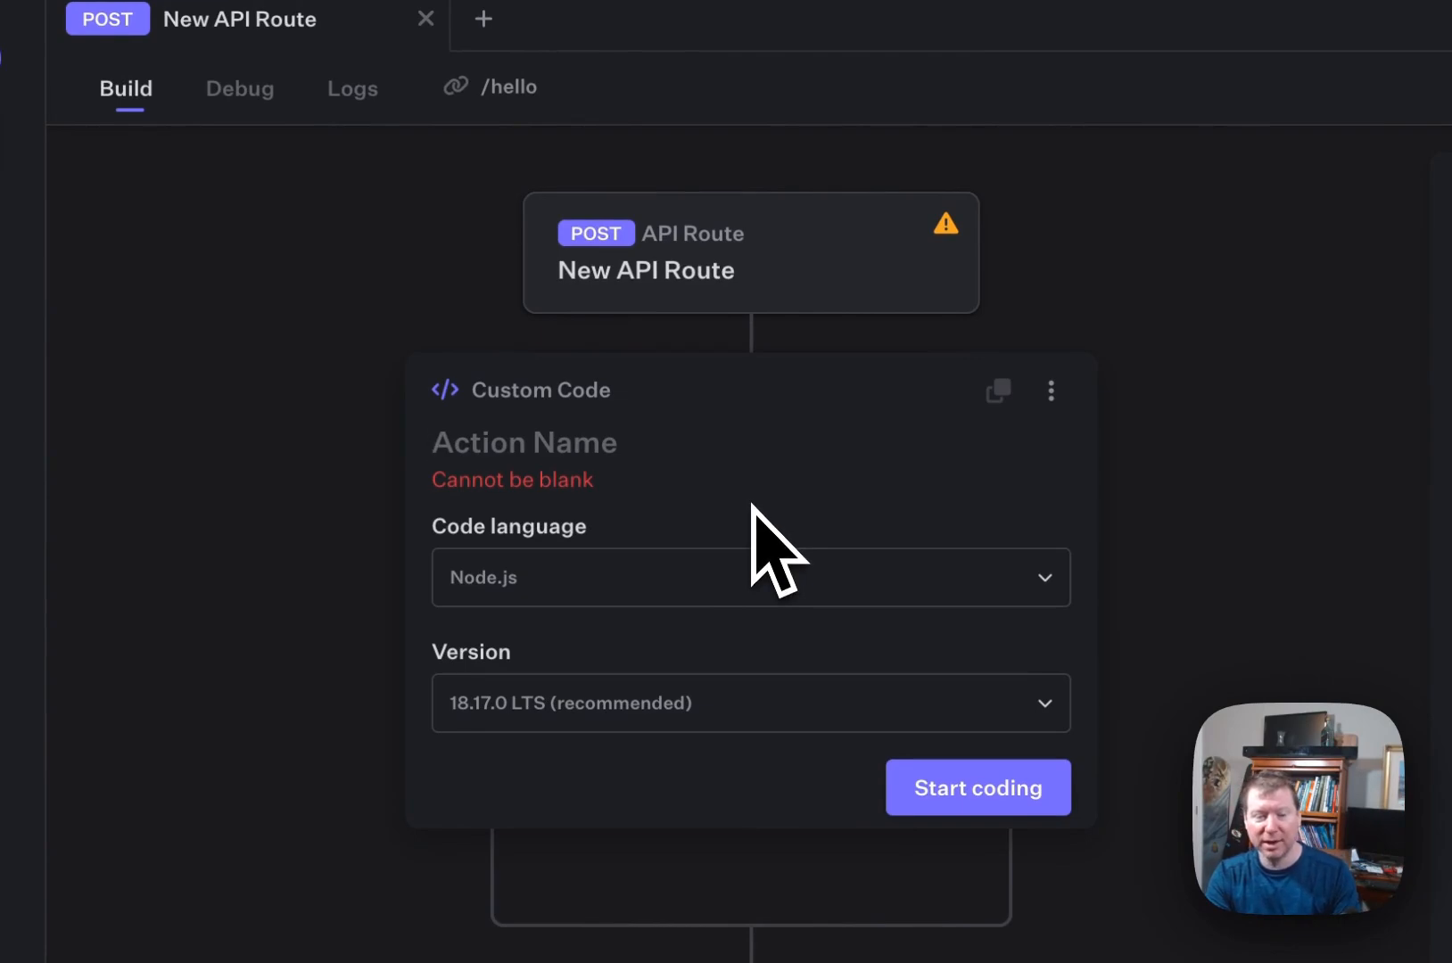
left_click(776, 584)
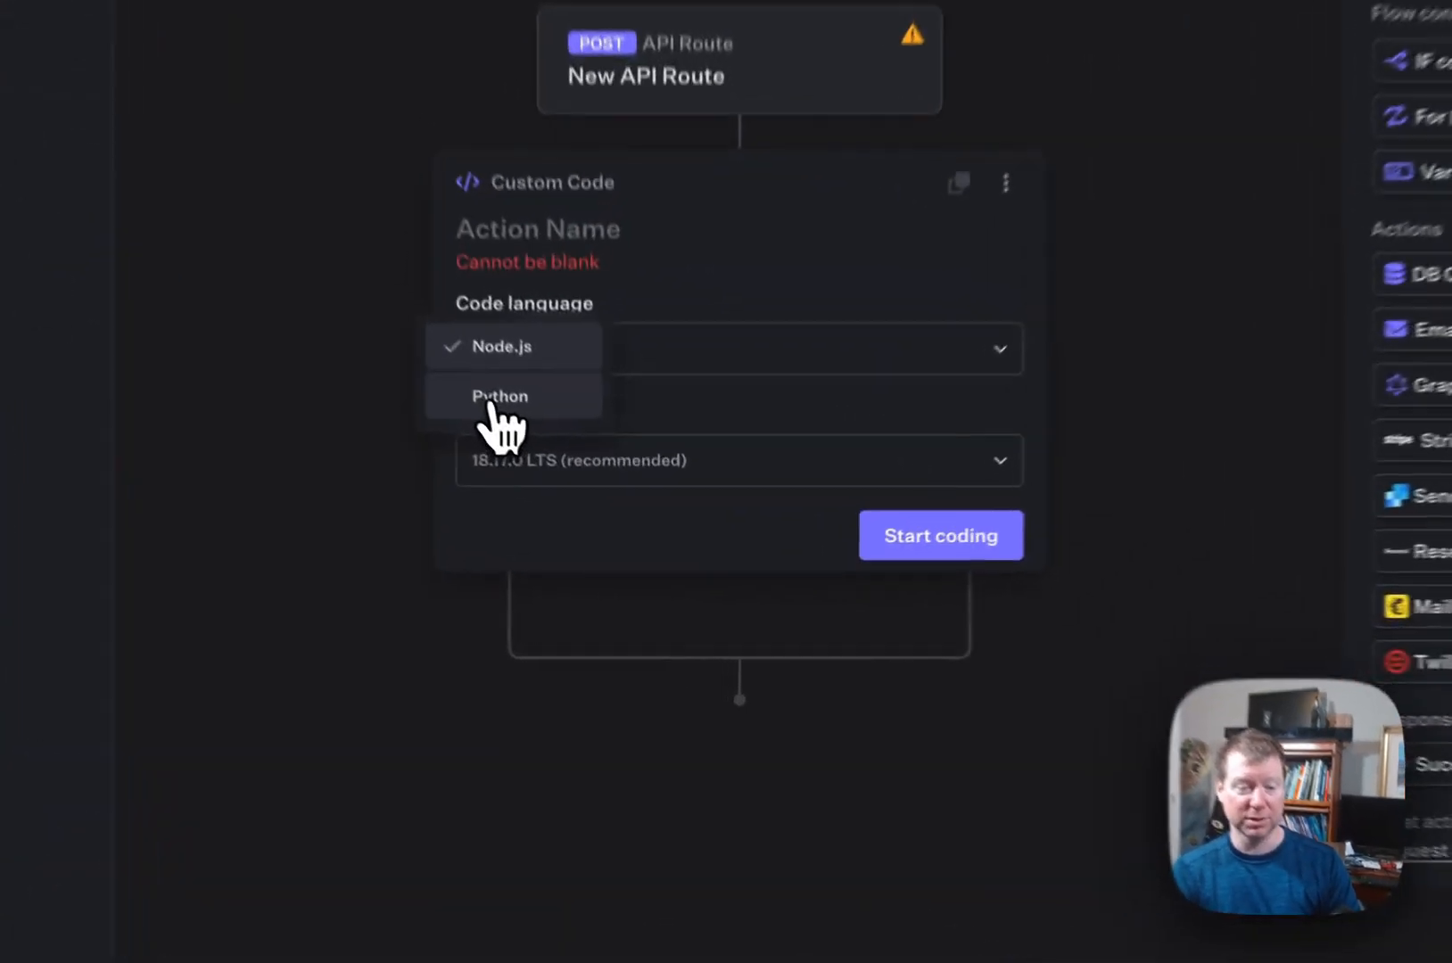
left_click(583, 495)
left_click(831, 573)
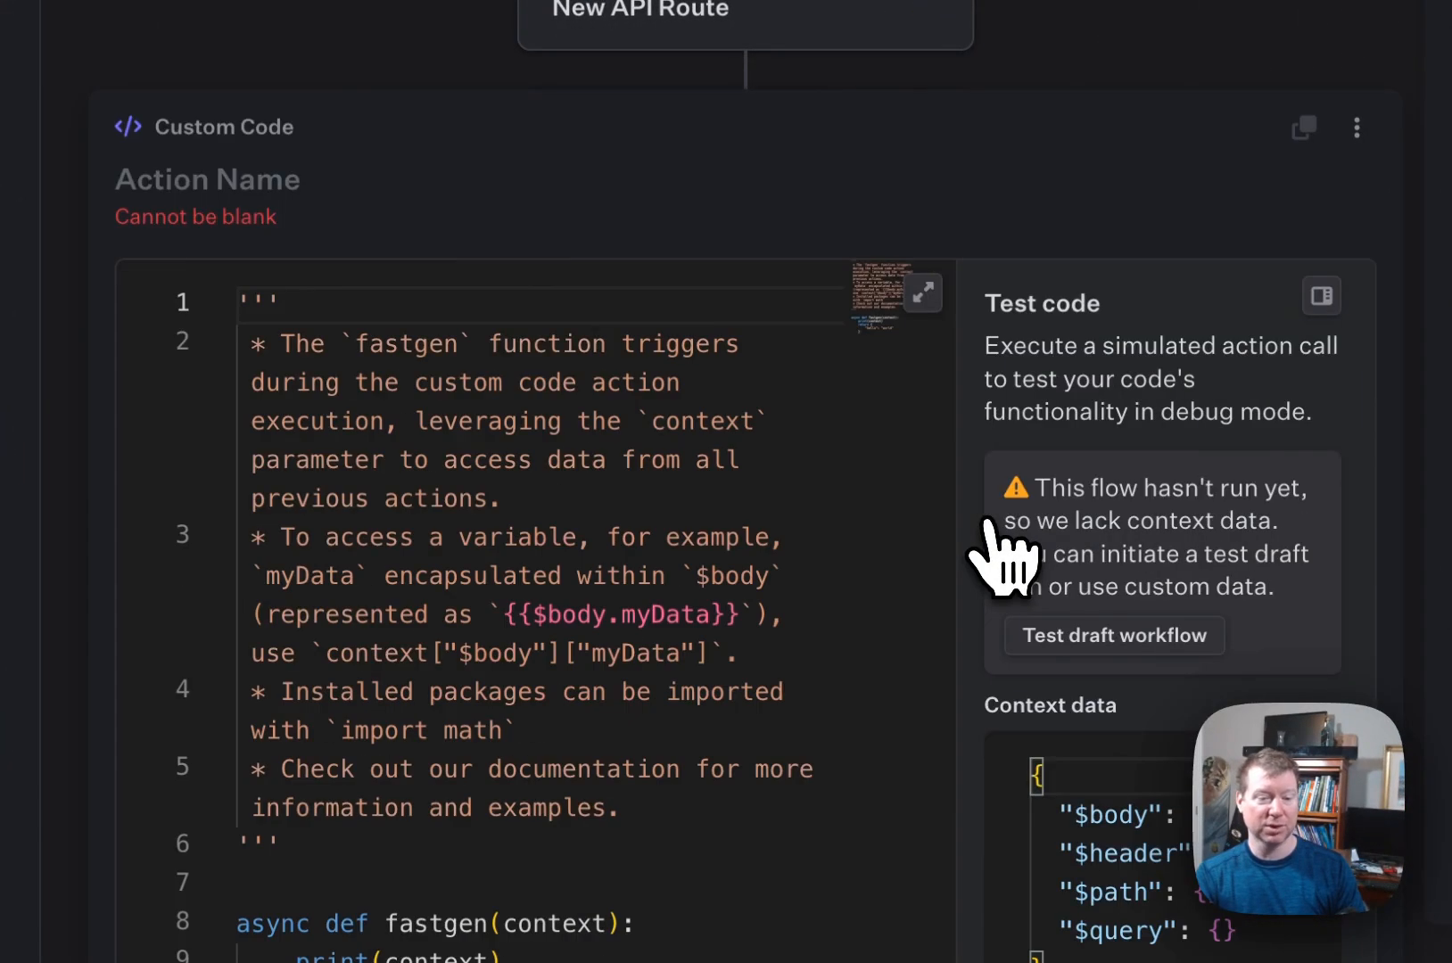
Step: Read through the Python starter template of the Custom Code action and close its editor
scroll(616, 598, "down", 2)
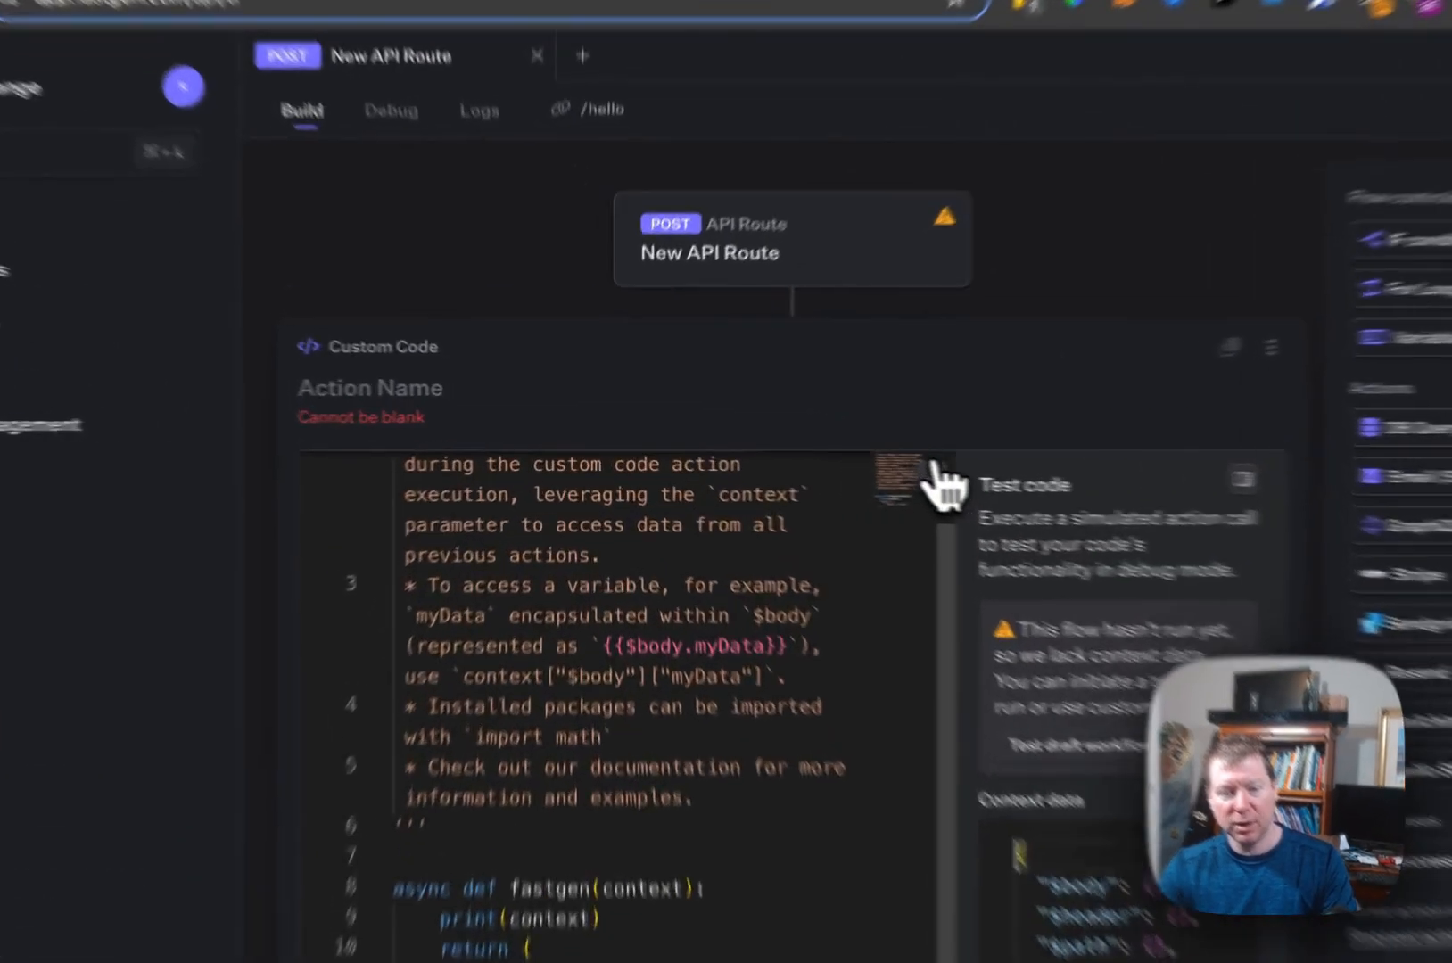
left_click(806, 457)
left_click_drag(421, 584, 87, 429)
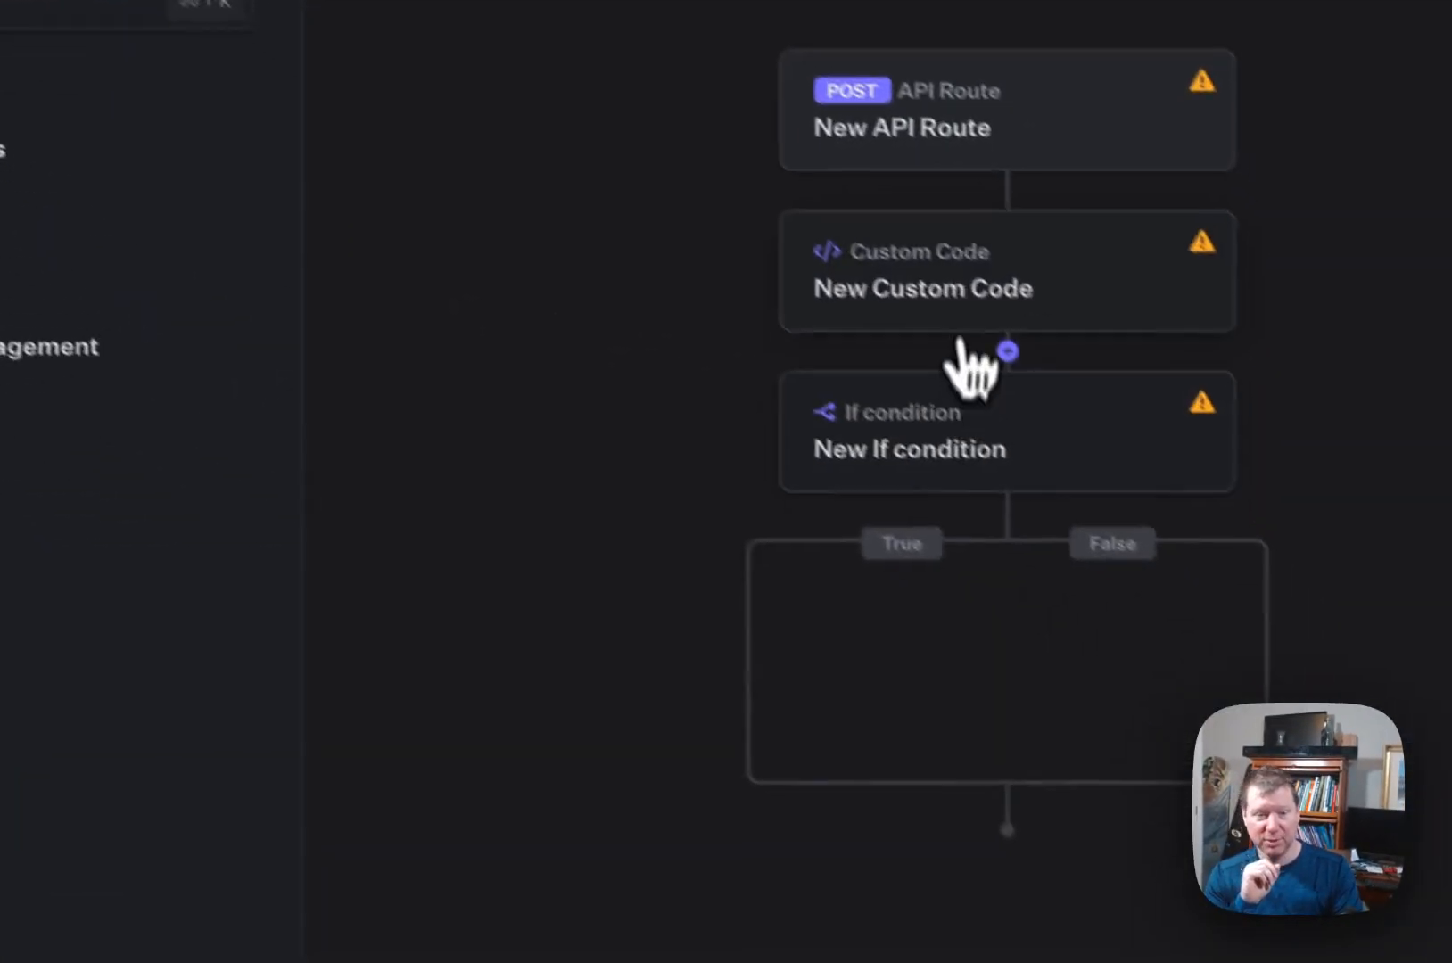
Step: Reopen the Custom Code action and examine its starter fastgen function in both the full-size and the inline code editor
left_click(972, 370)
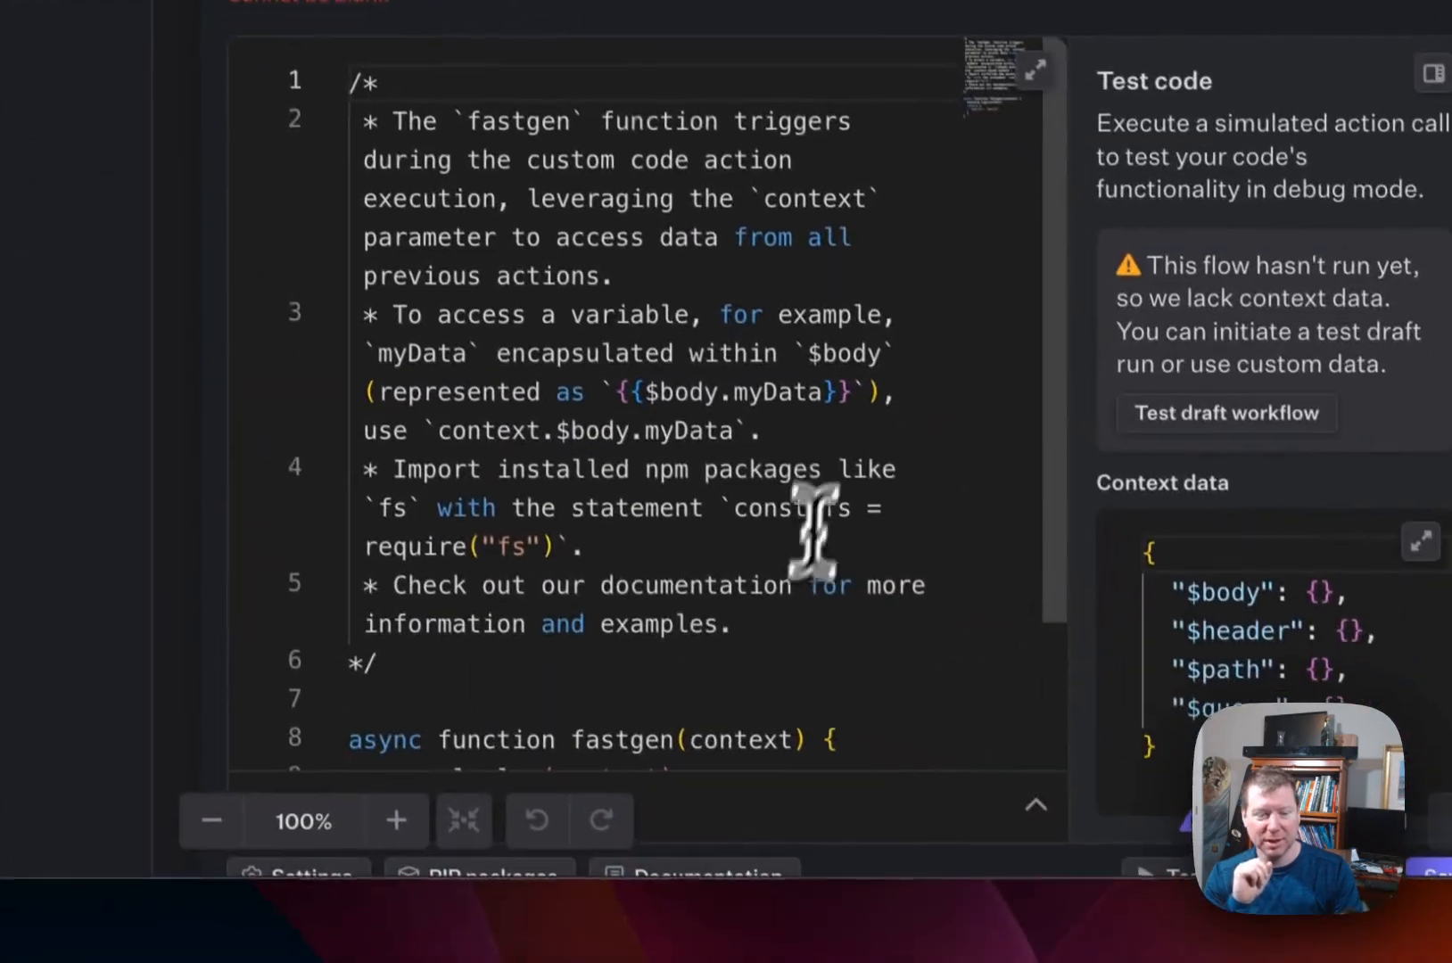
left_click(793, 709)
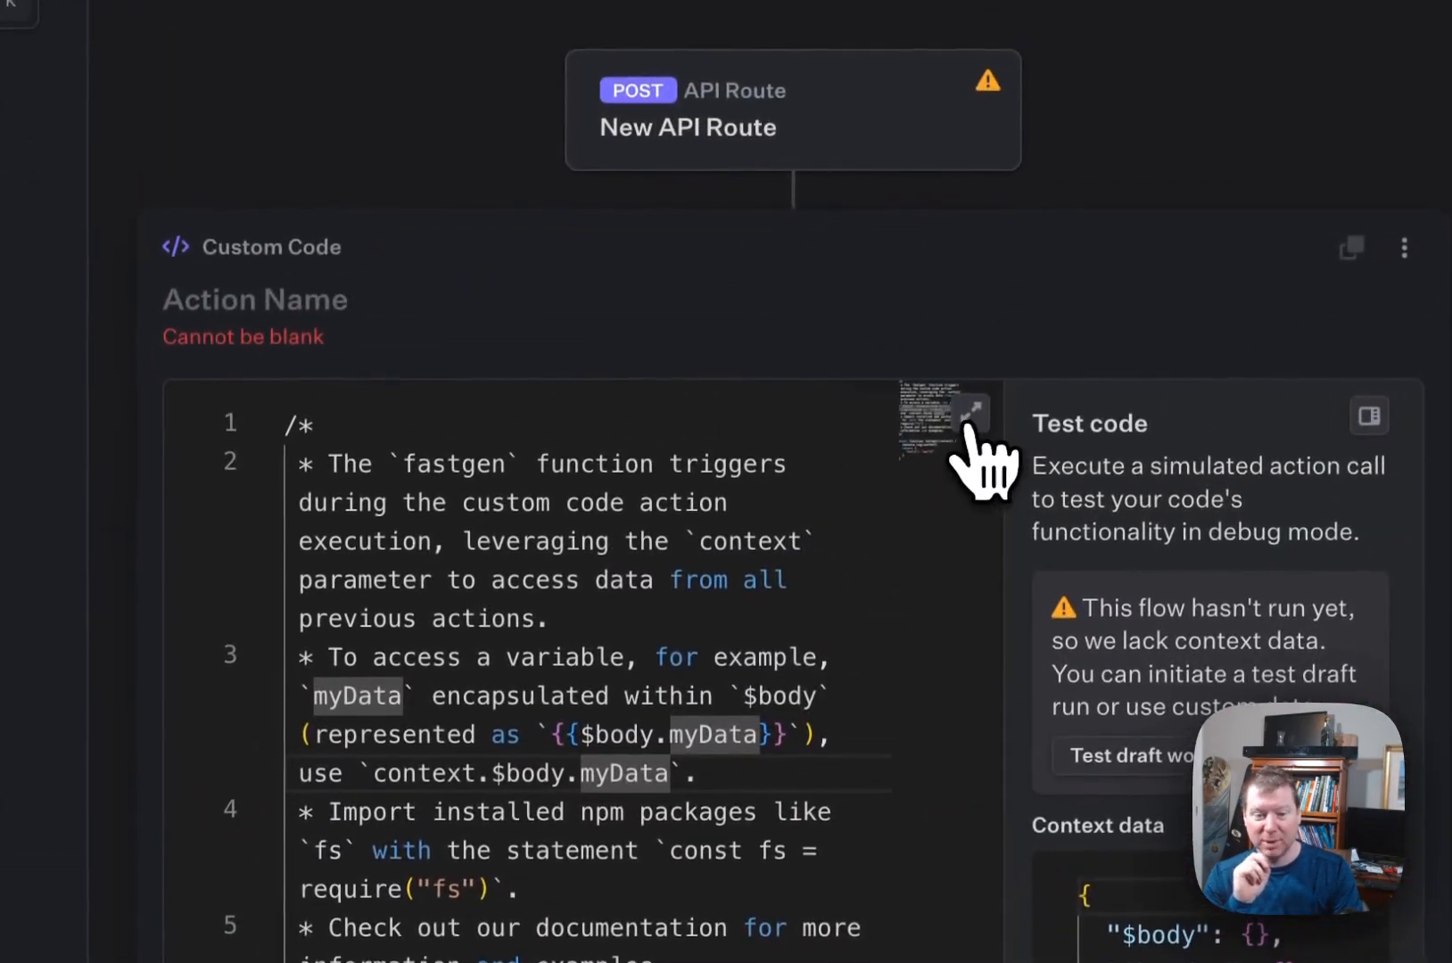
left_click(972, 414)
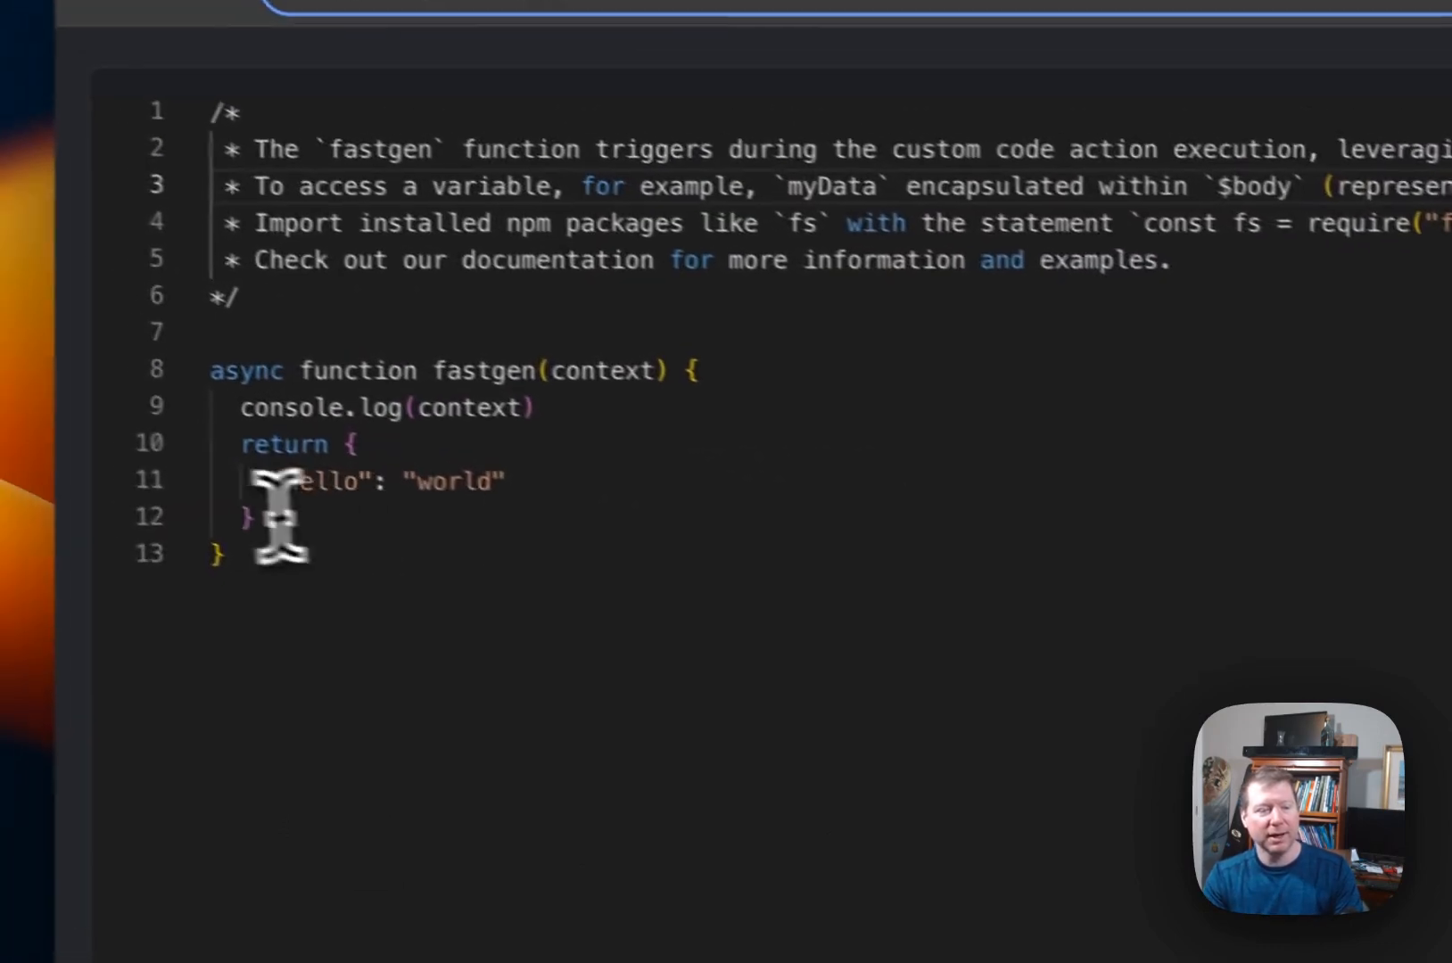
left_click_drag(285, 564, 557, 414)
double_click(541, 385)
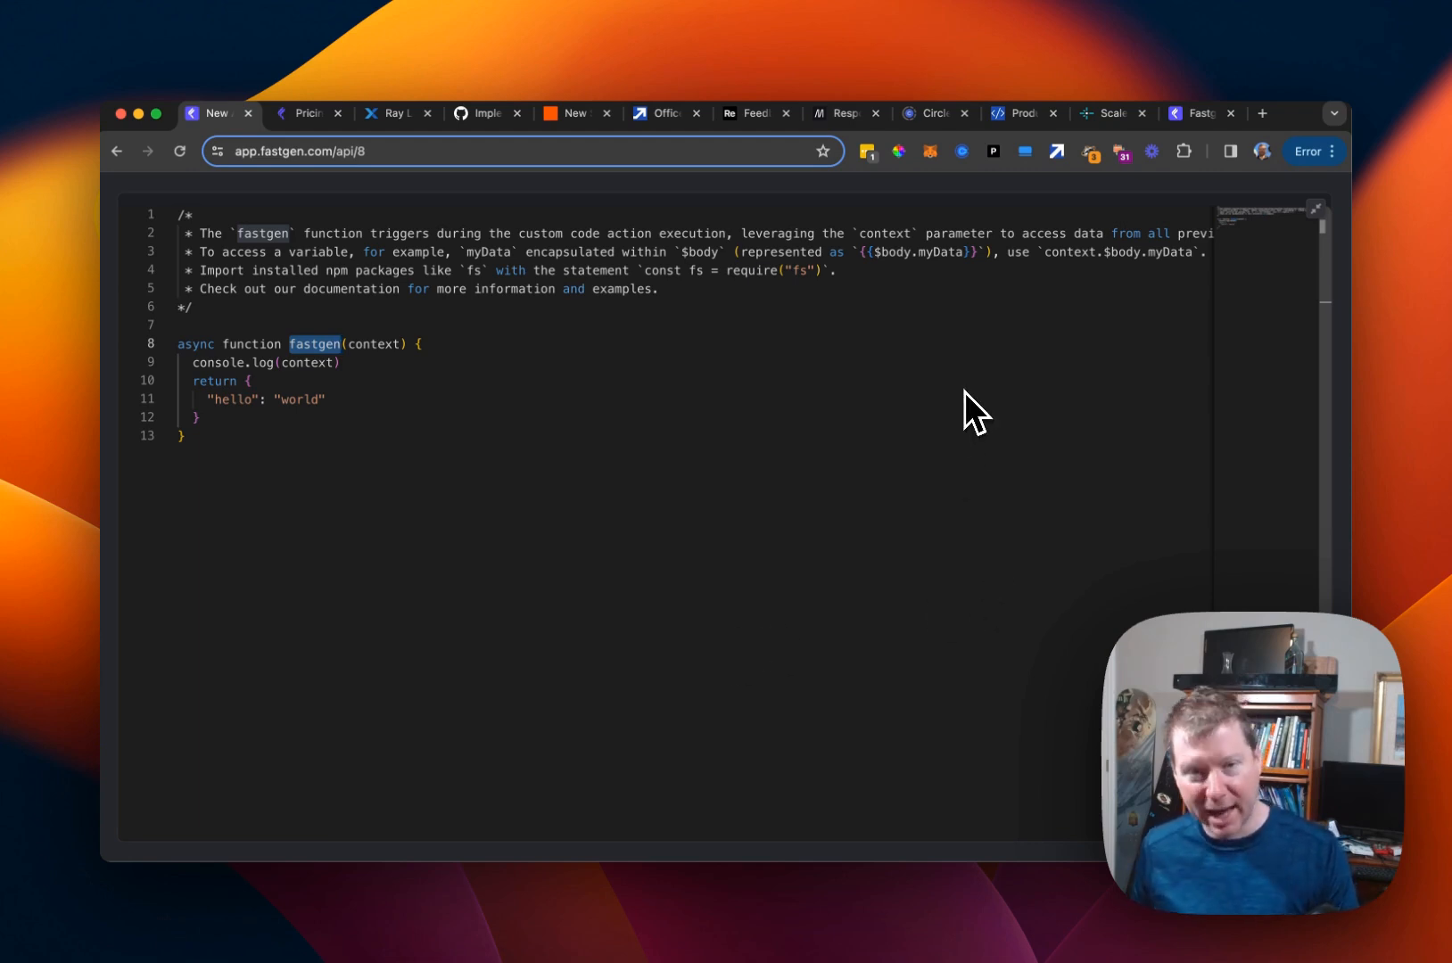
left_click(1315, 208)
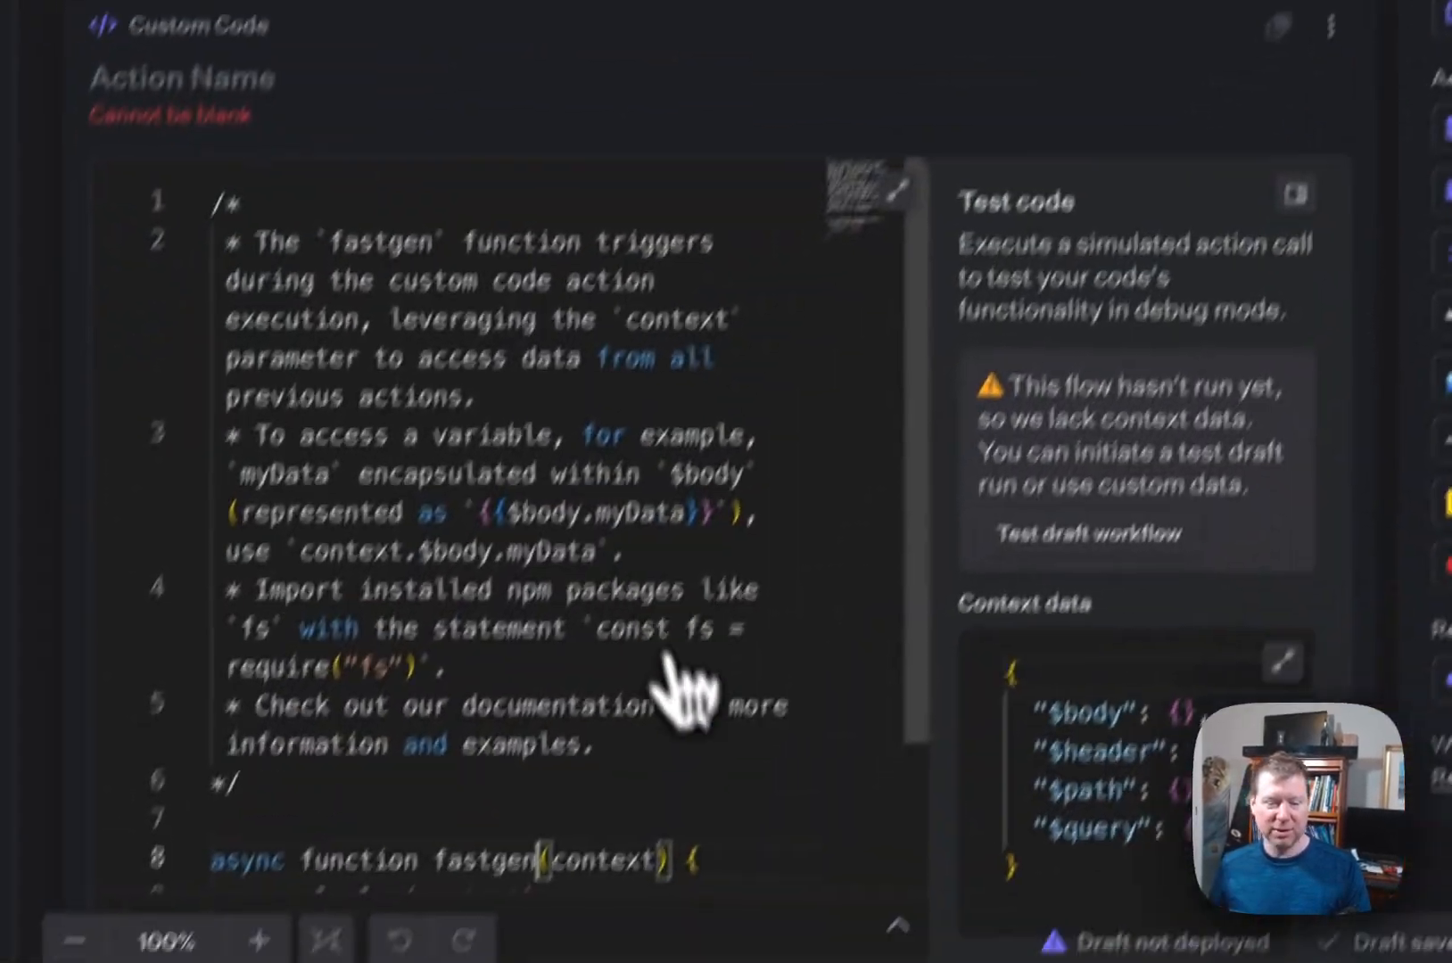
scroll(673, 658, "down", 2)
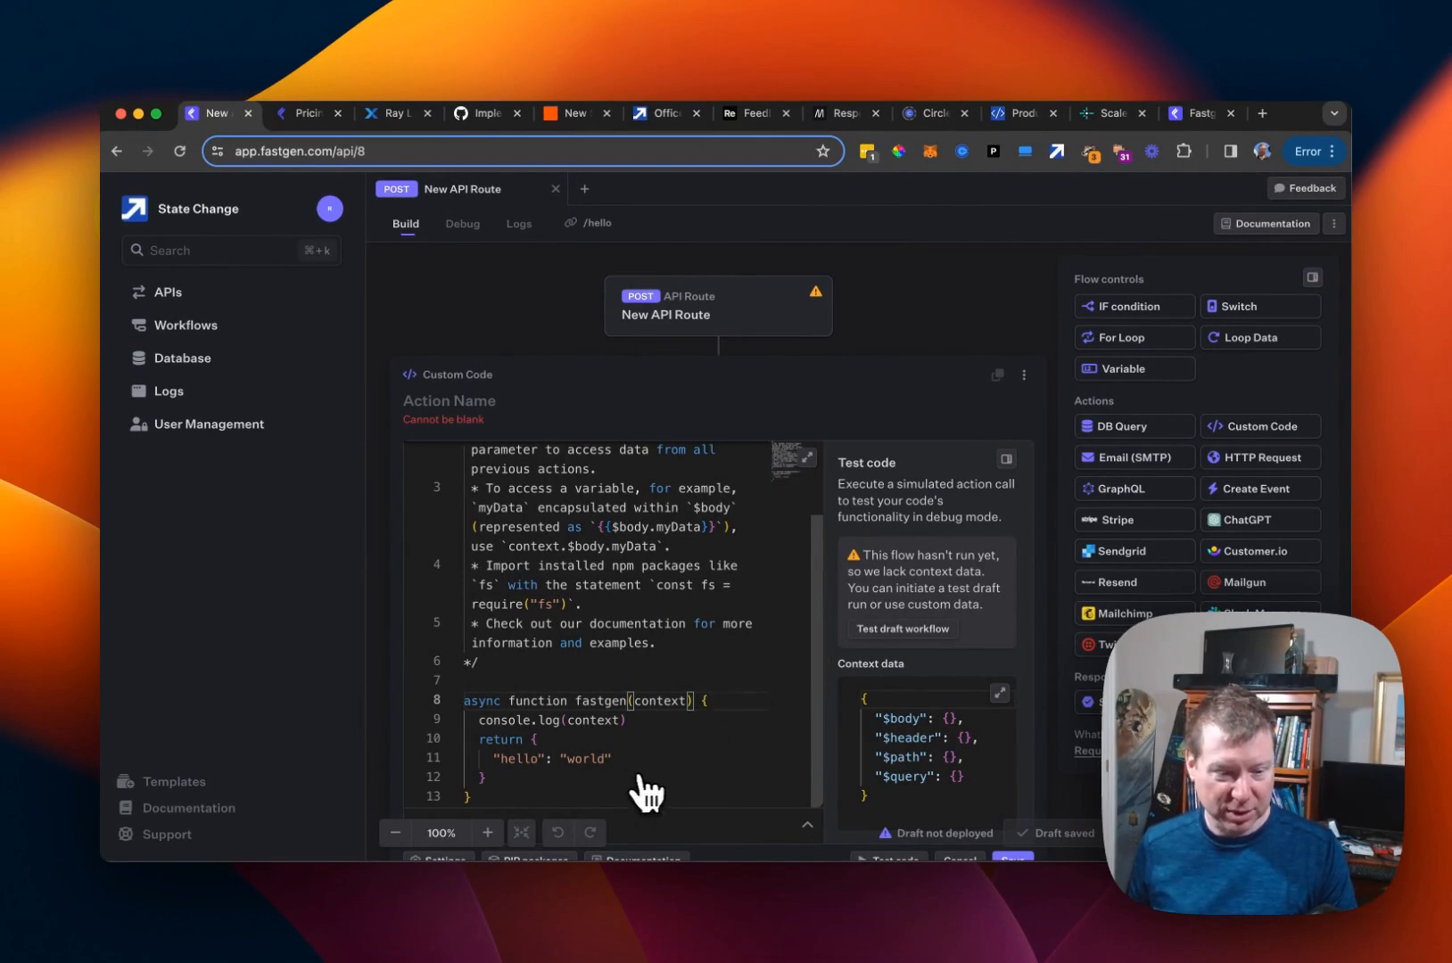
scroll(724, 691, "up", 2)
scroll(724, 692, "down", 2)
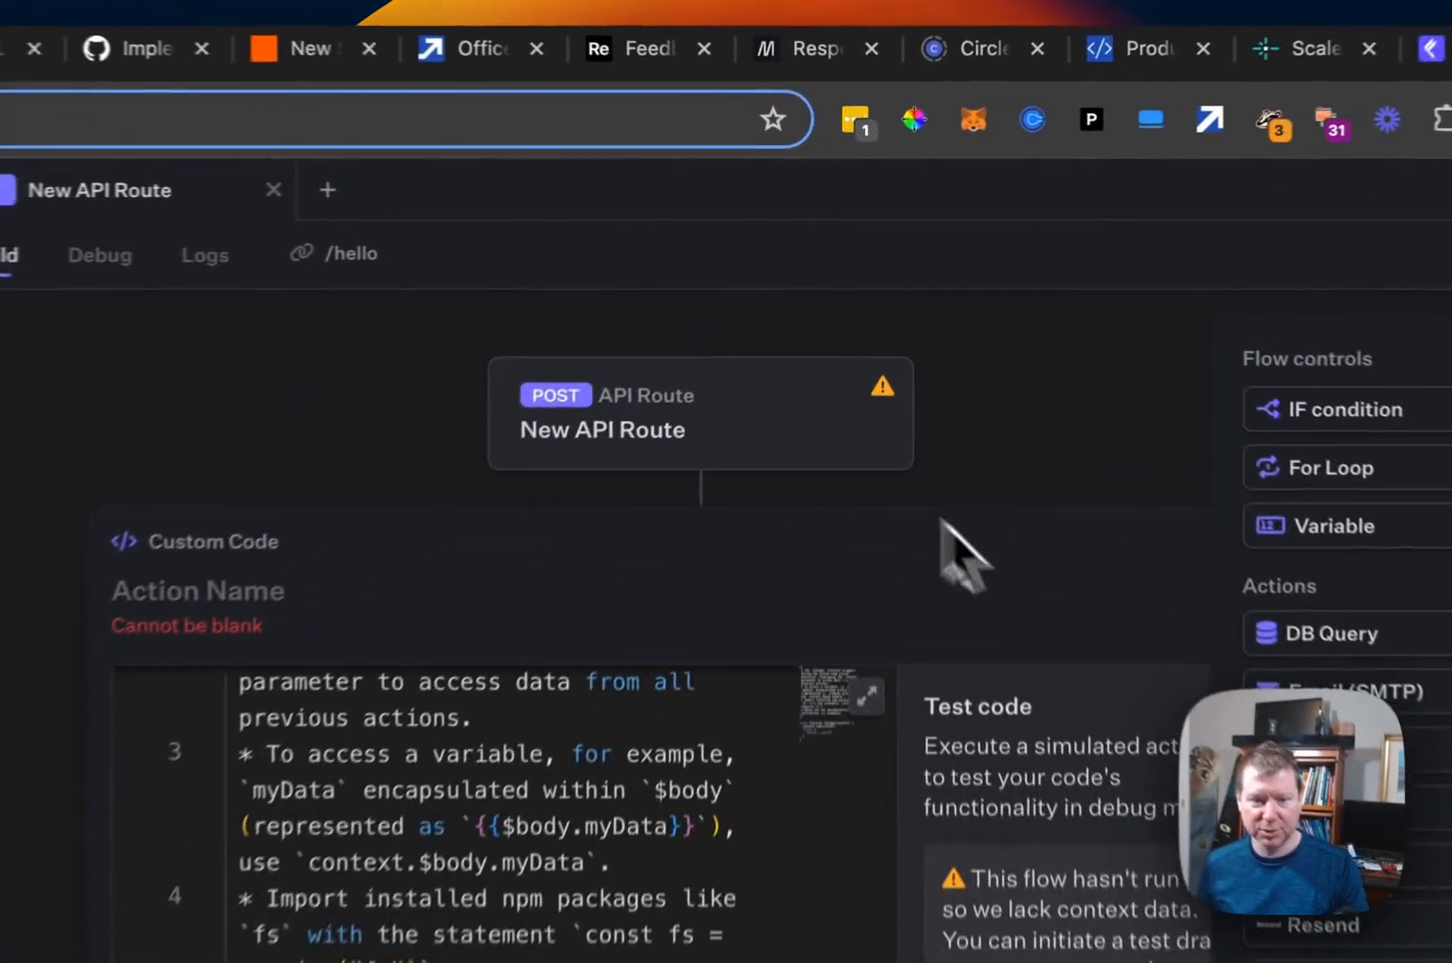
Step: Reopen the Custom Code action from the flow and install the latest version of the numpy PIP package
left_click(841, 308)
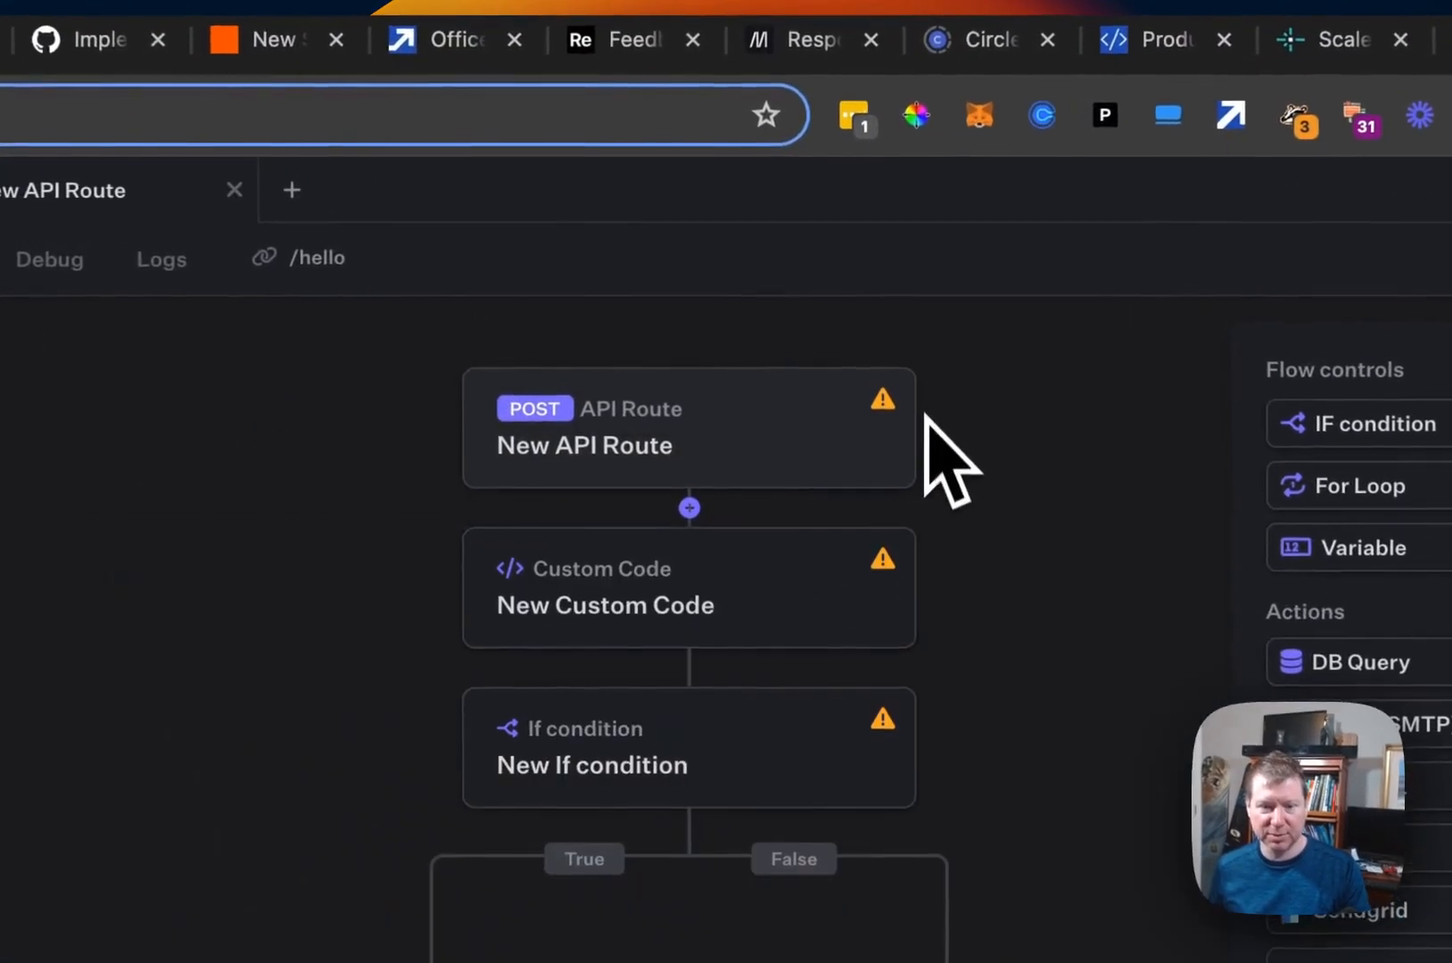
scroll(988, 480, "down", 4)
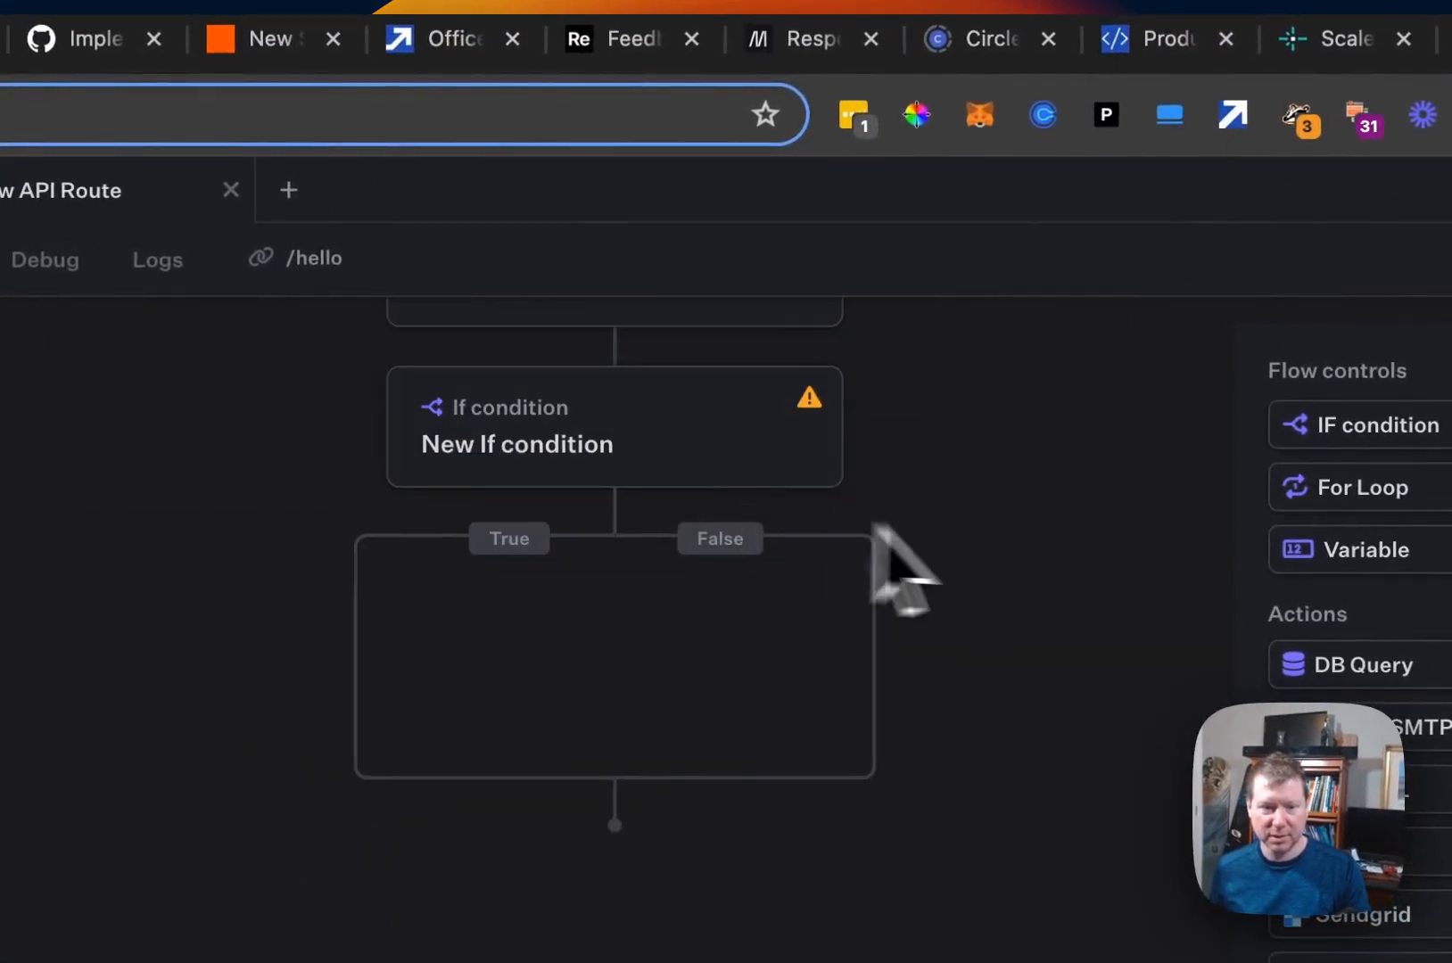
scroll(990, 544, "up", 2)
left_click(674, 401)
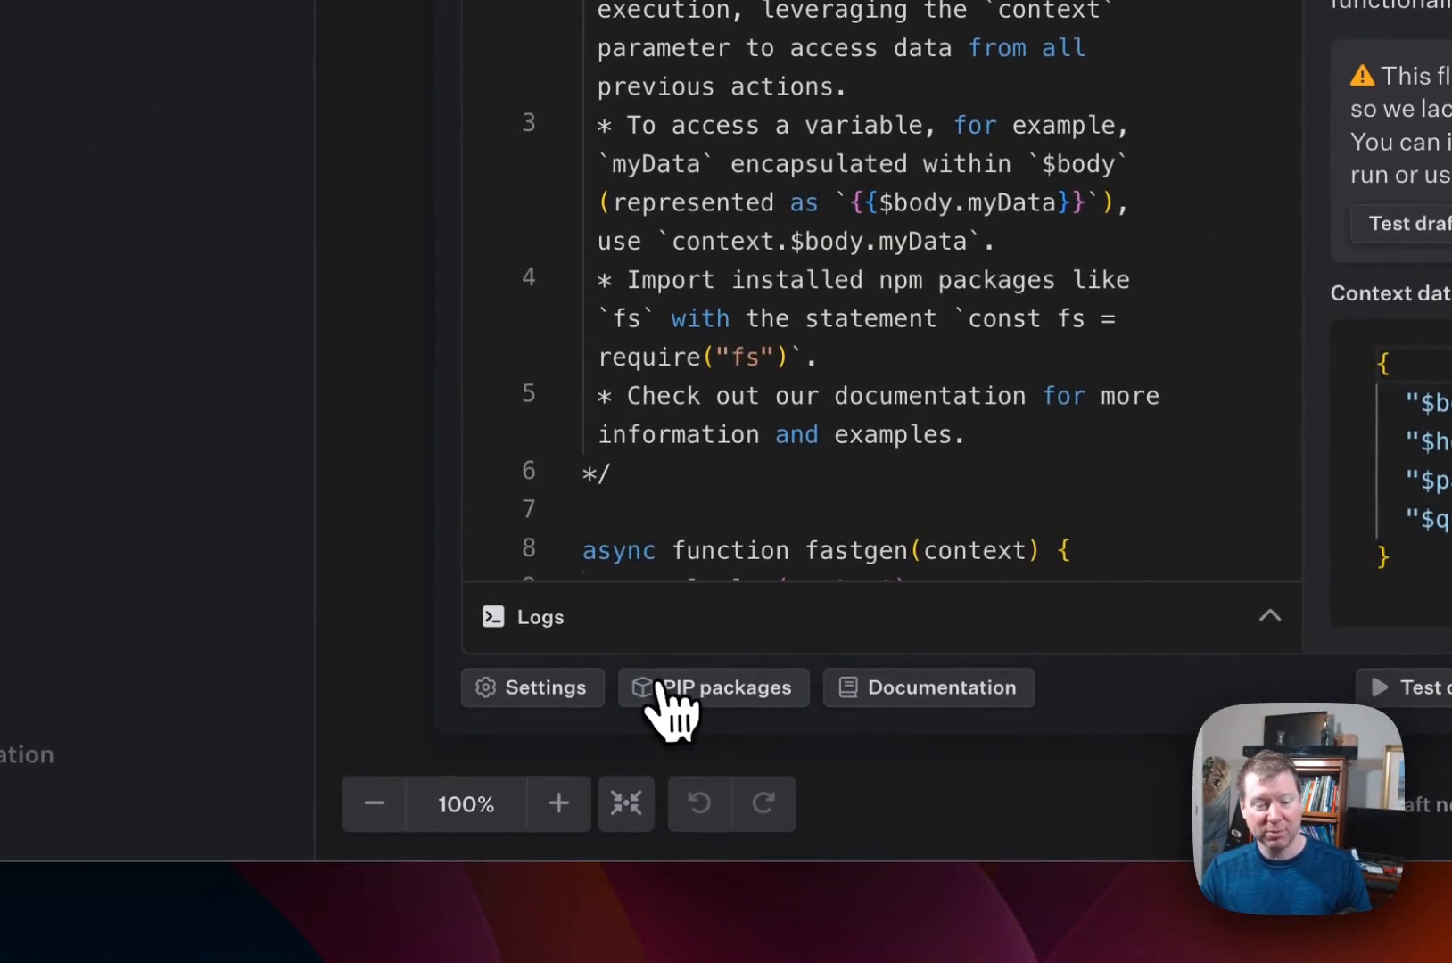
left_click(660, 687)
left_click(714, 521)
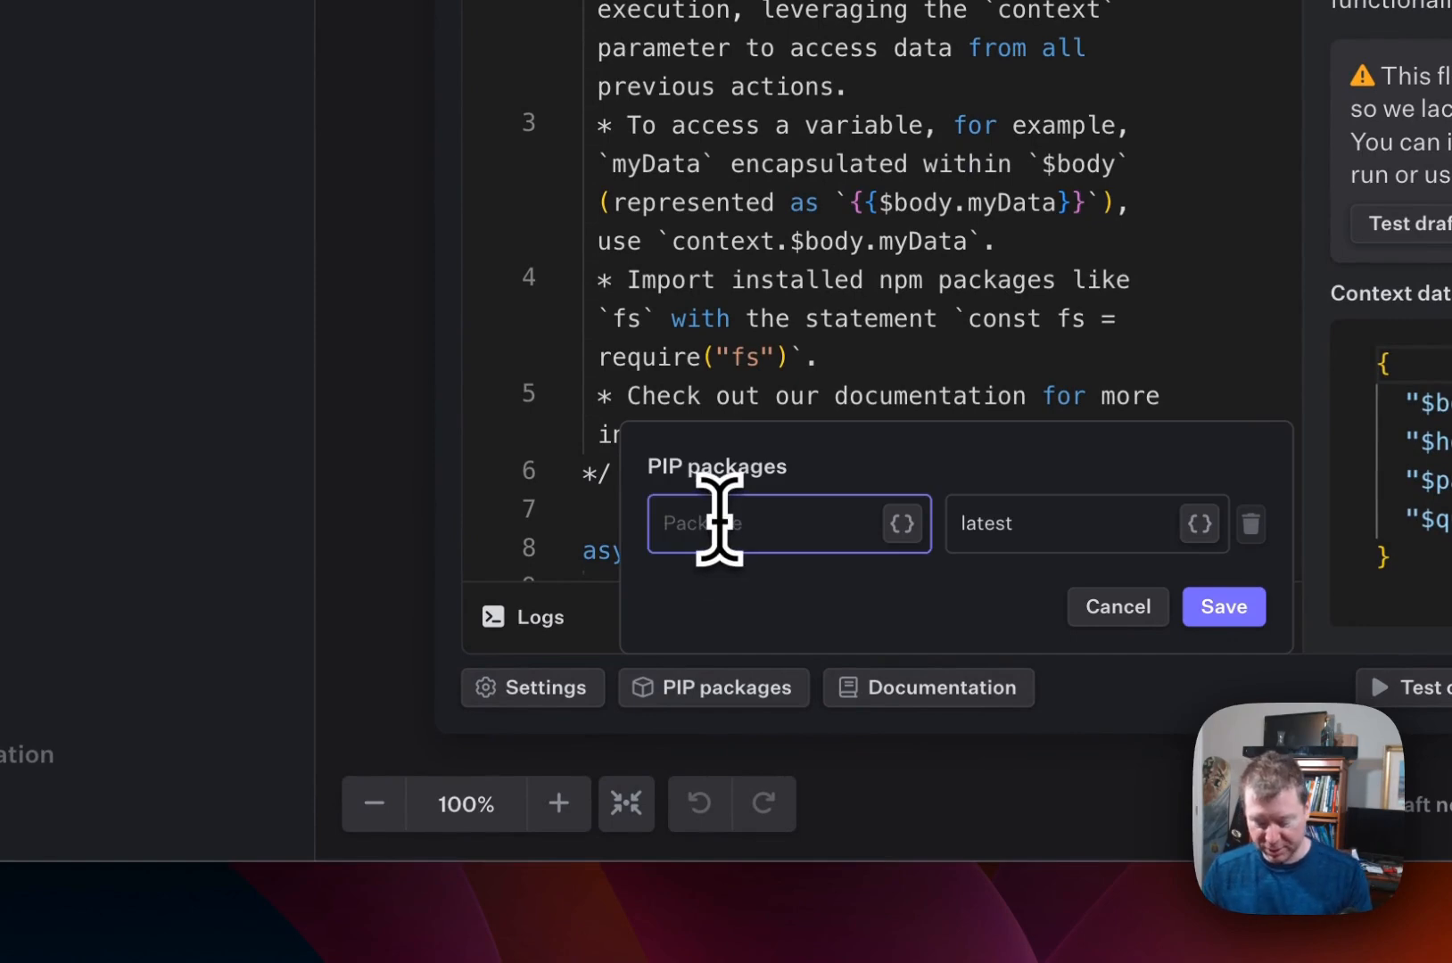
type("numpy")
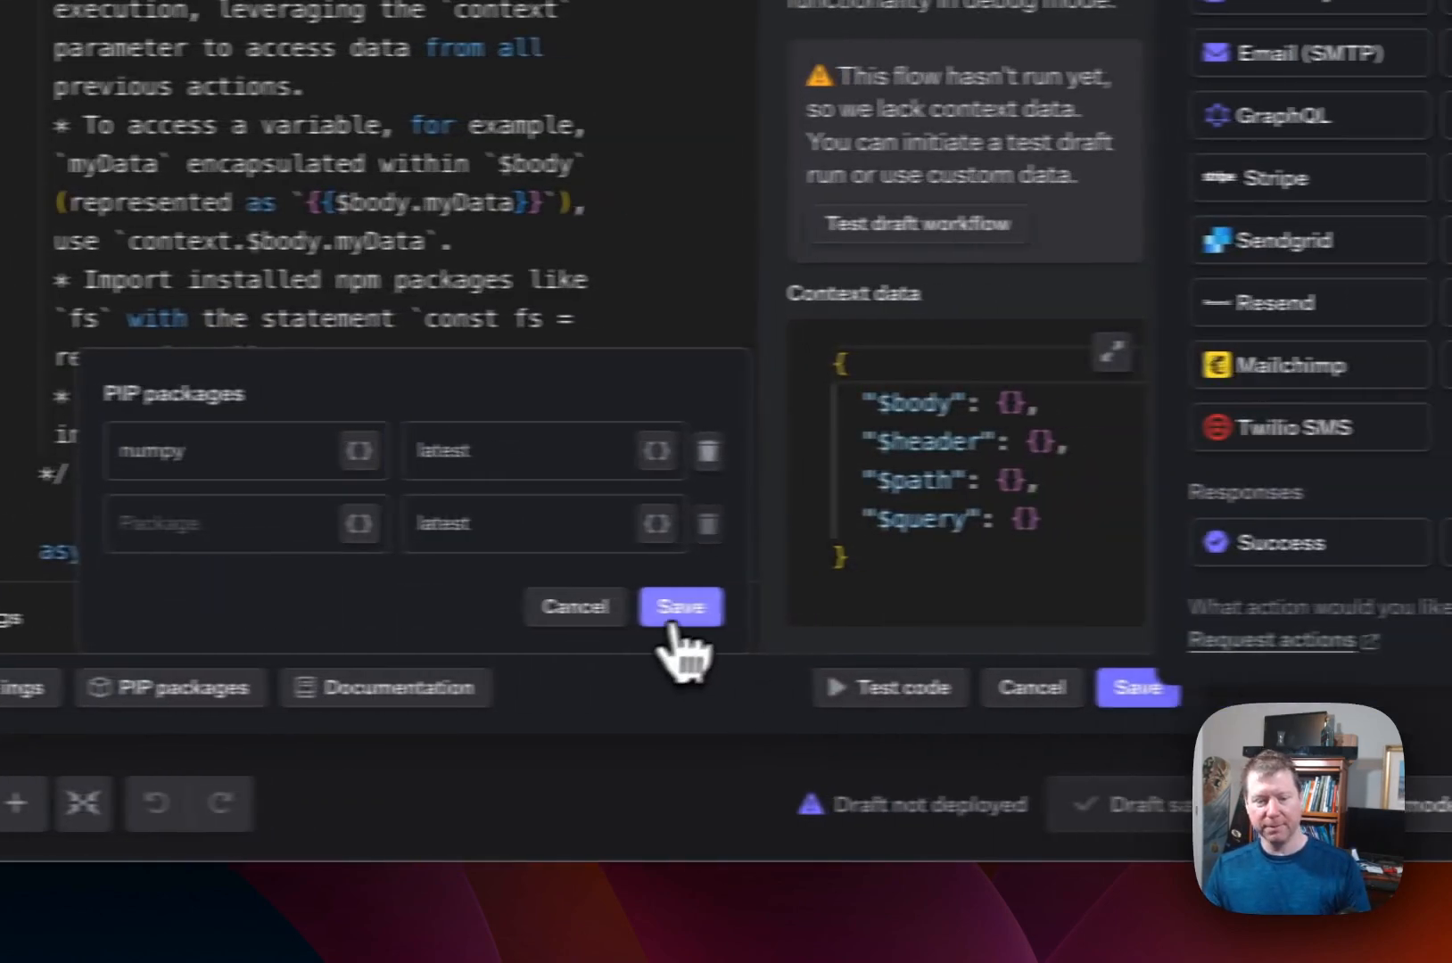
left_click(687, 622)
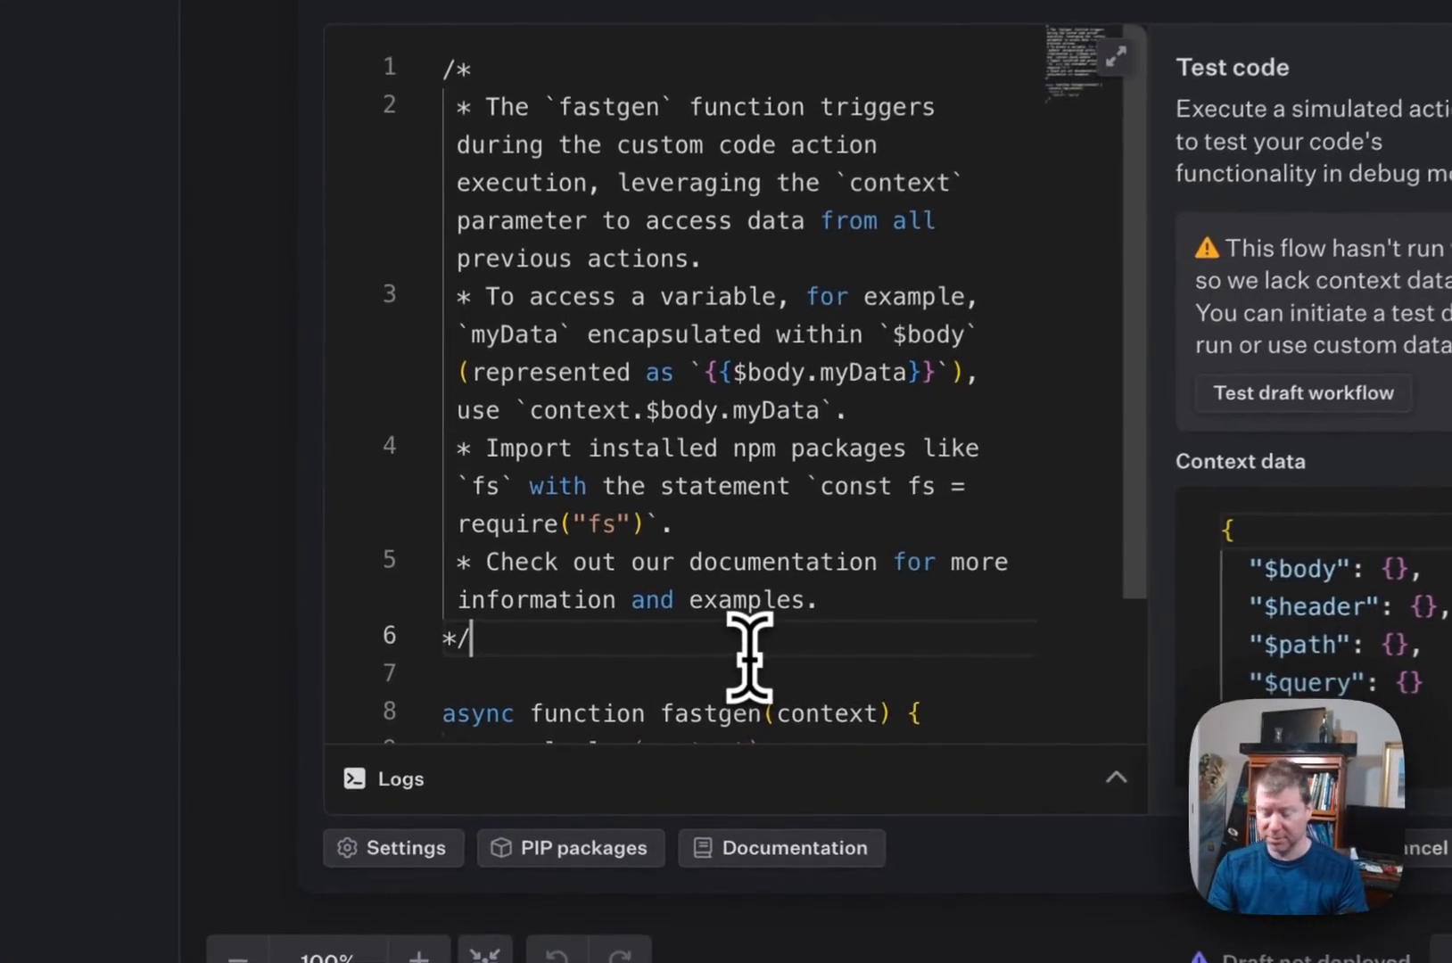
Step: Try adding "import numpy" above the fastgen function in the full-size editor and close the Custom Code action without saving
left_click(657, 678)
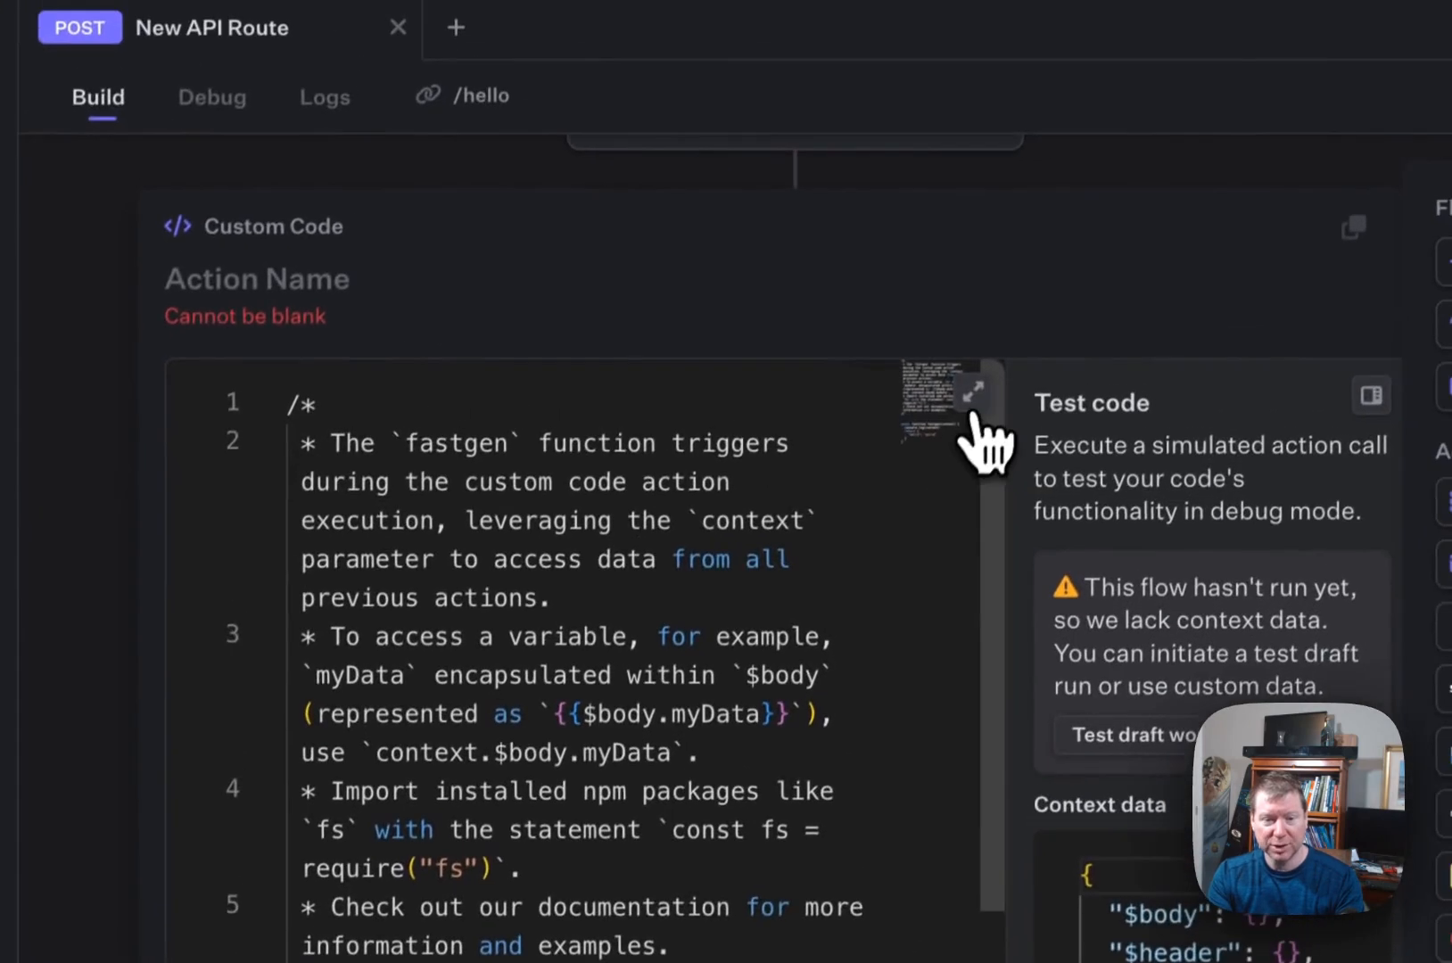
left_click(1126, 44)
key("Return")
type("const ")
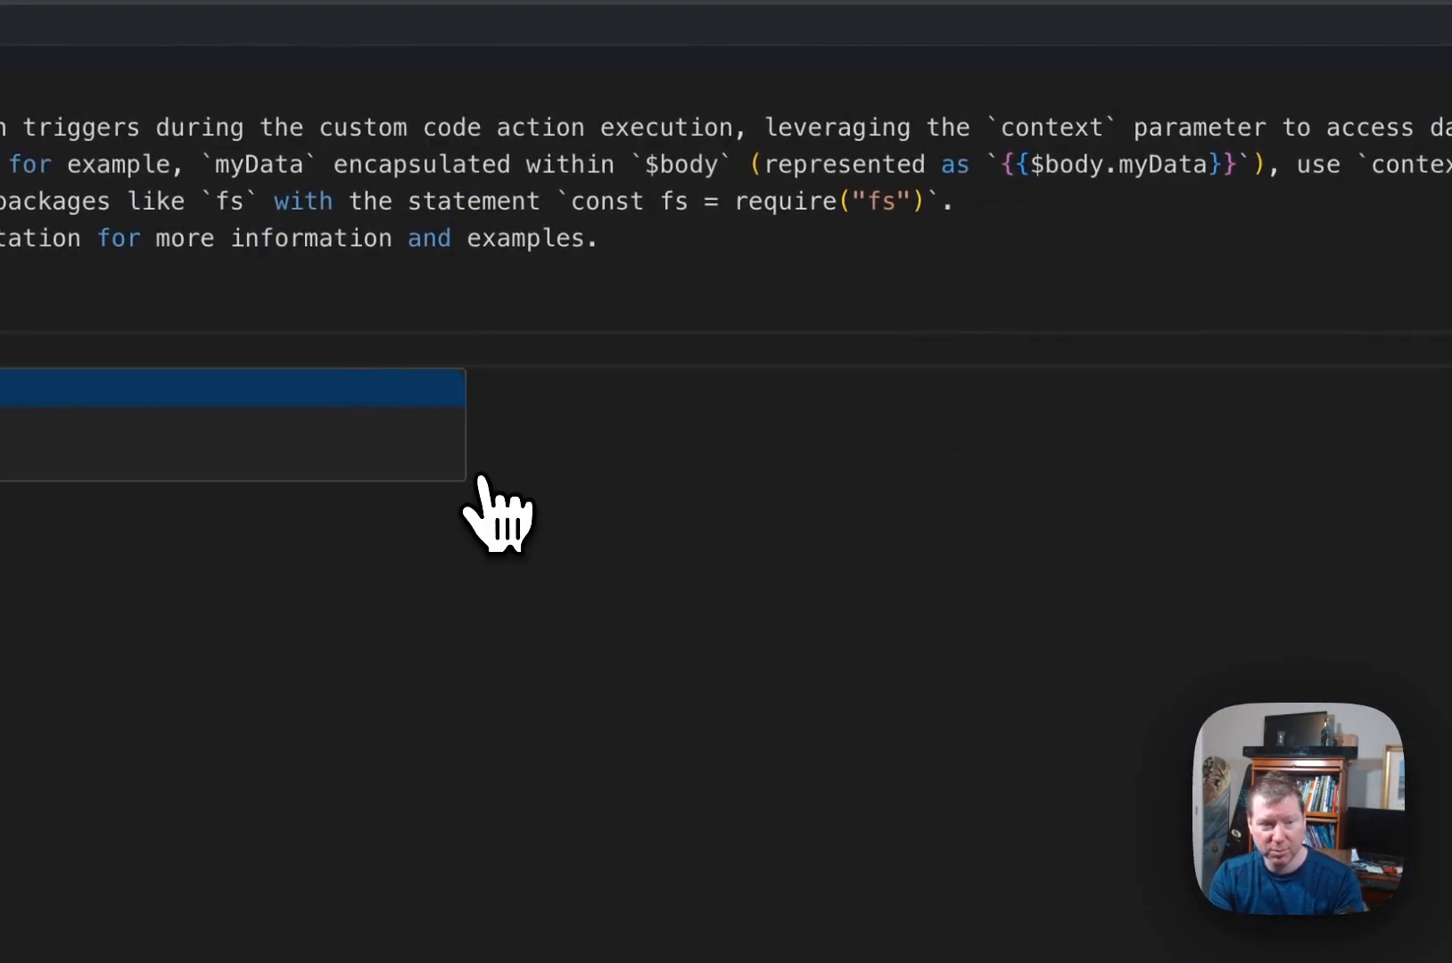
type(" numpy")
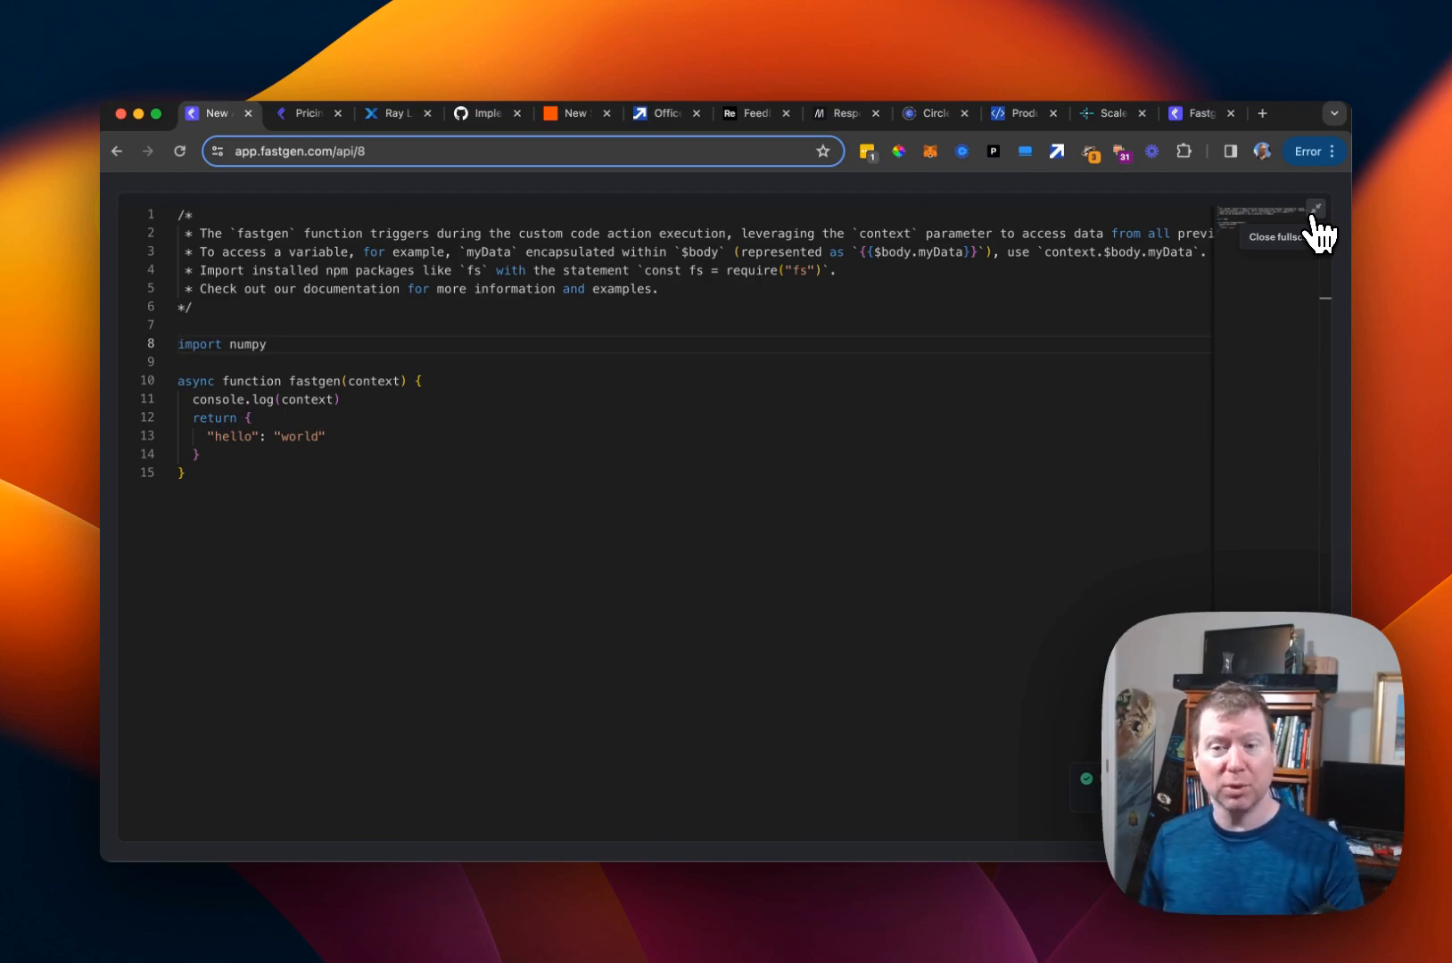
left_click(1313, 211)
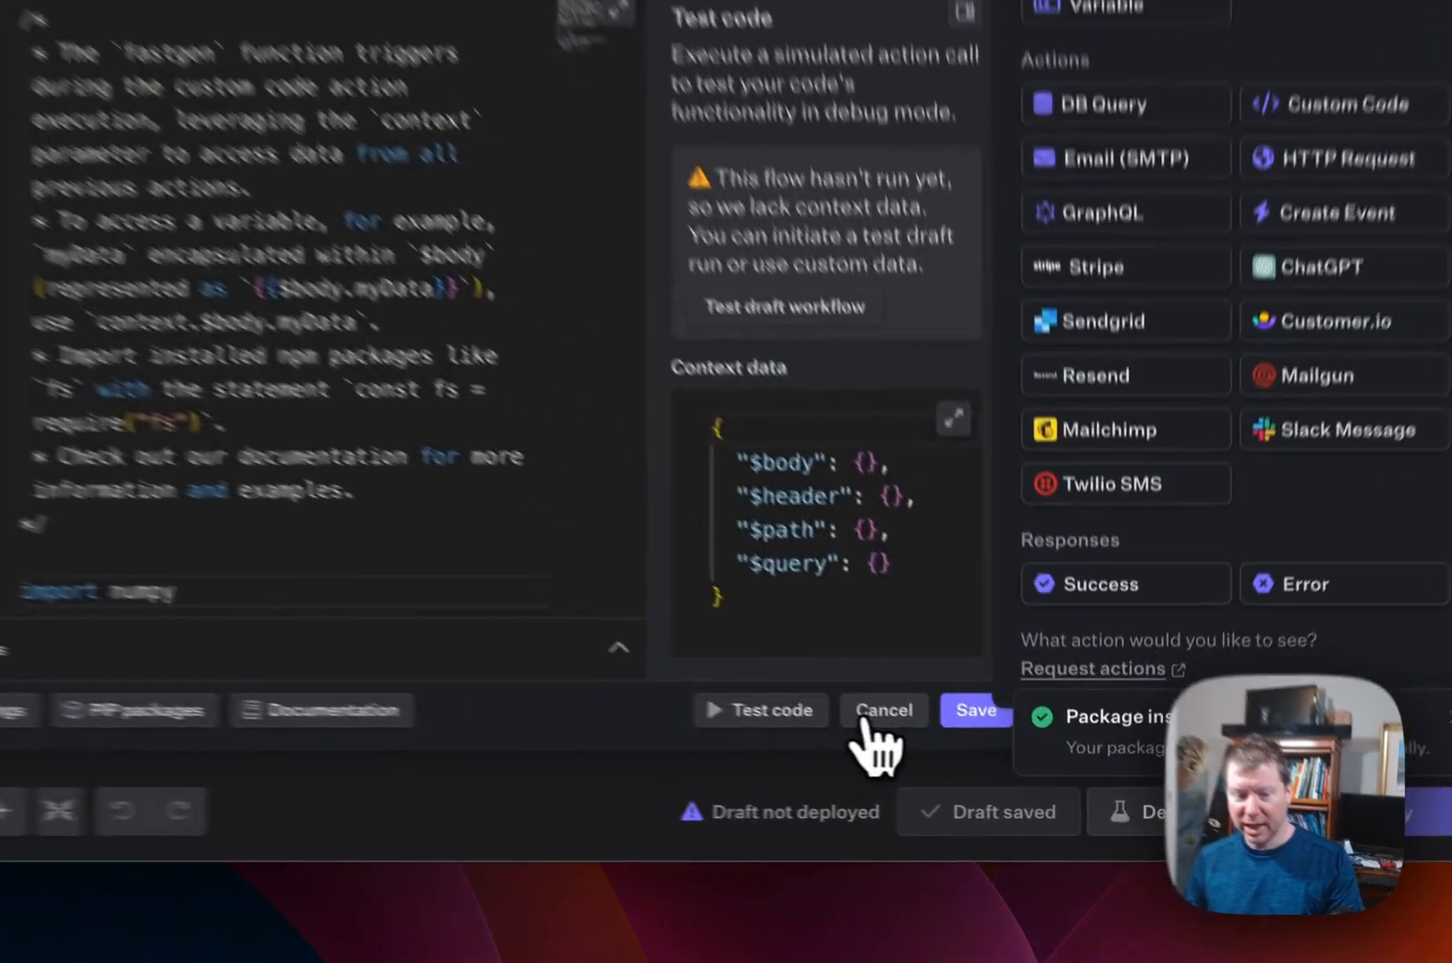
left_click(992, 776)
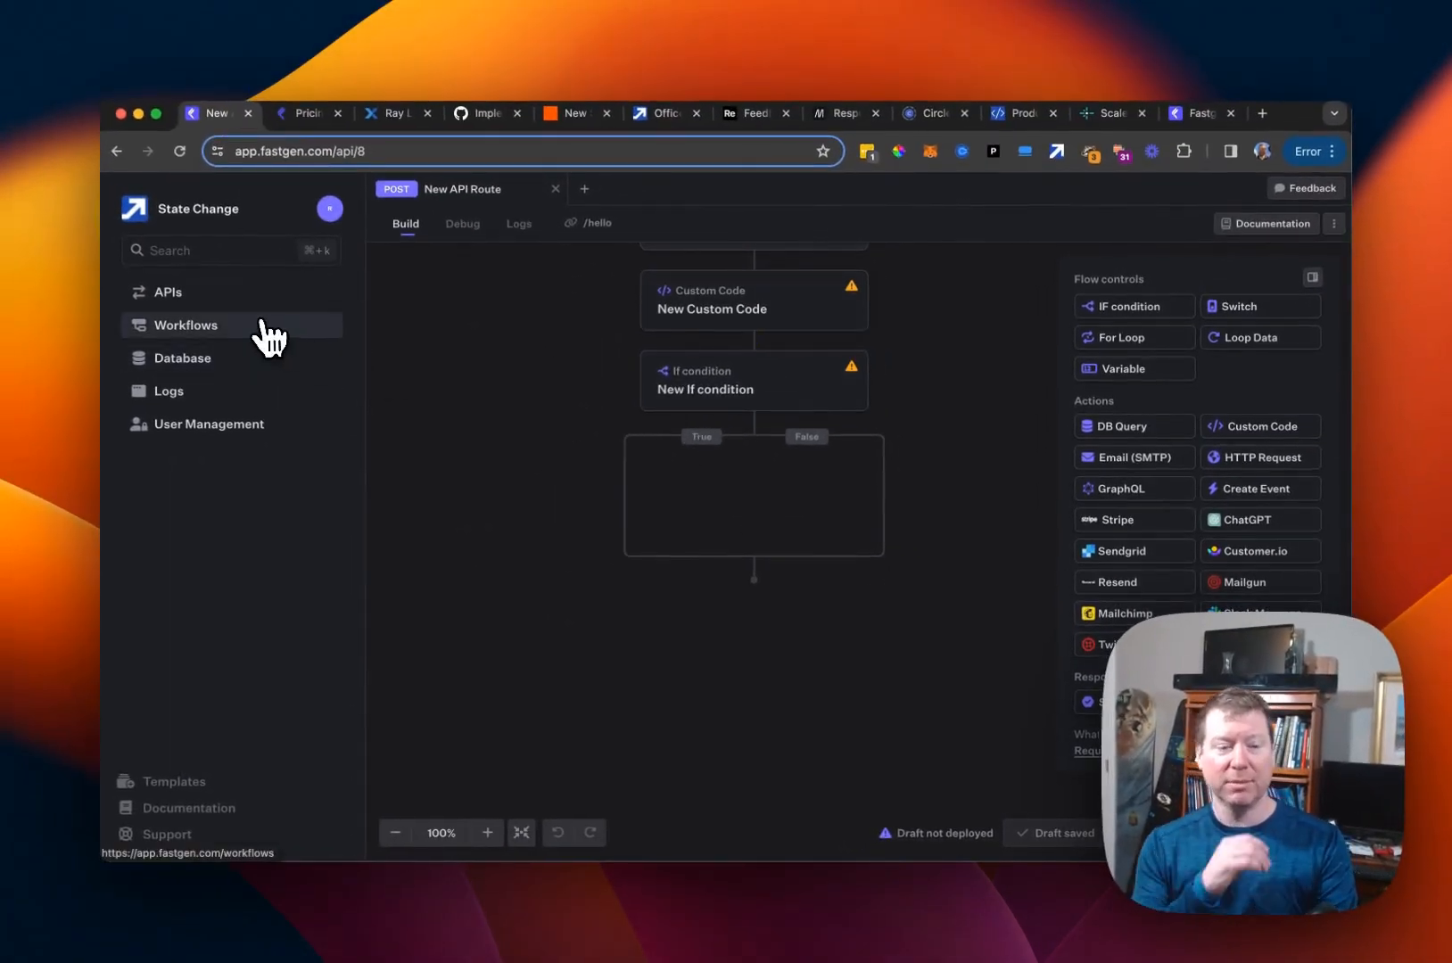
Step: Open the Update Circle Members workflow from the Circle folder of the Workflows section
left_click(233, 326)
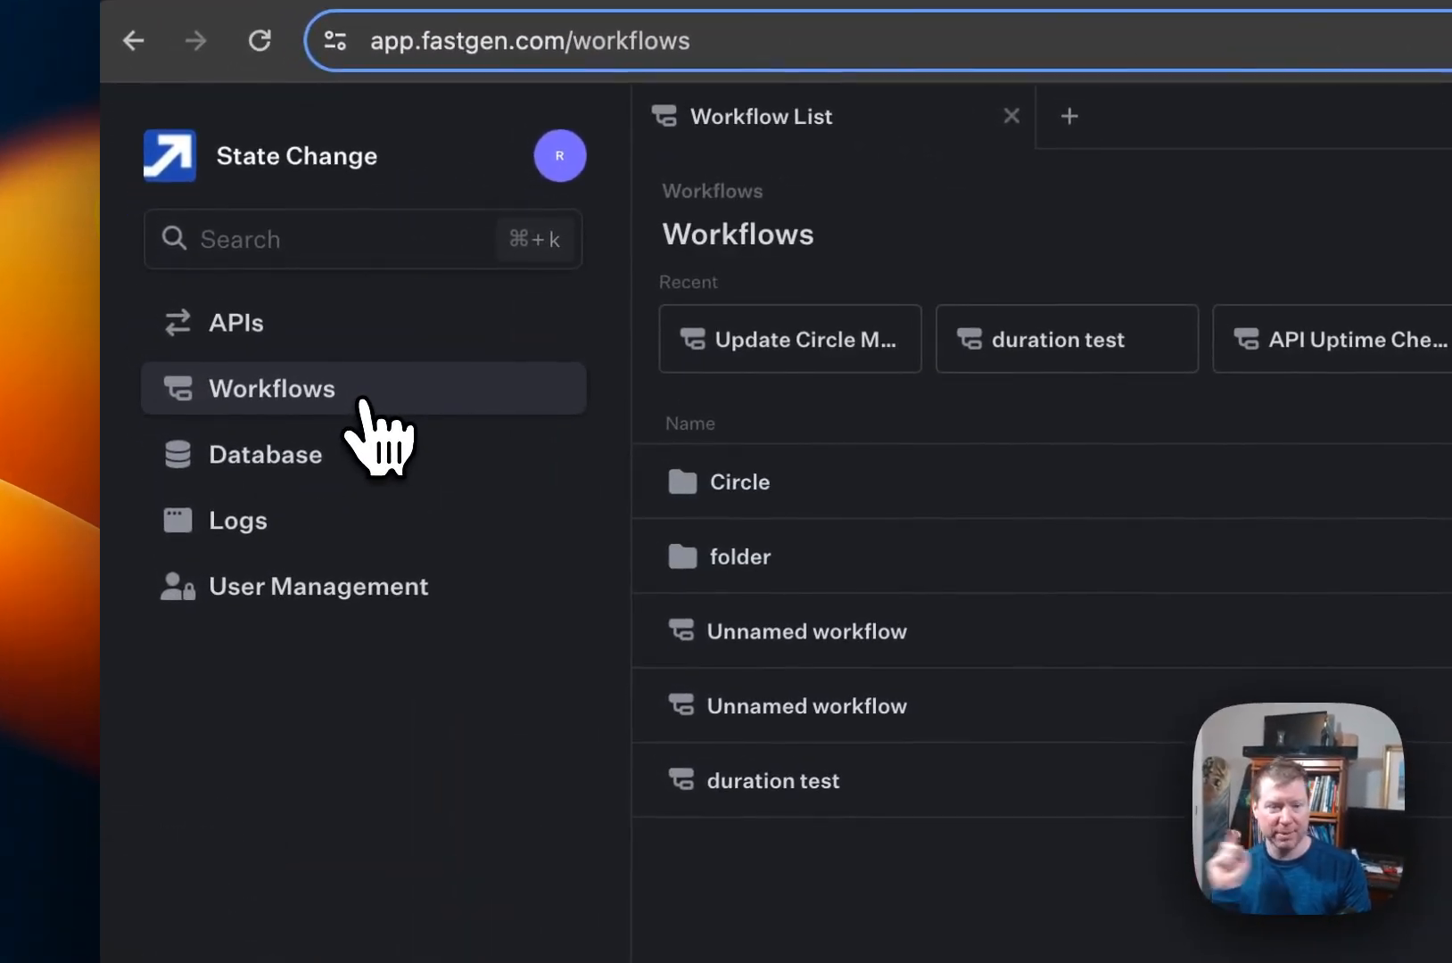
left_click(849, 481)
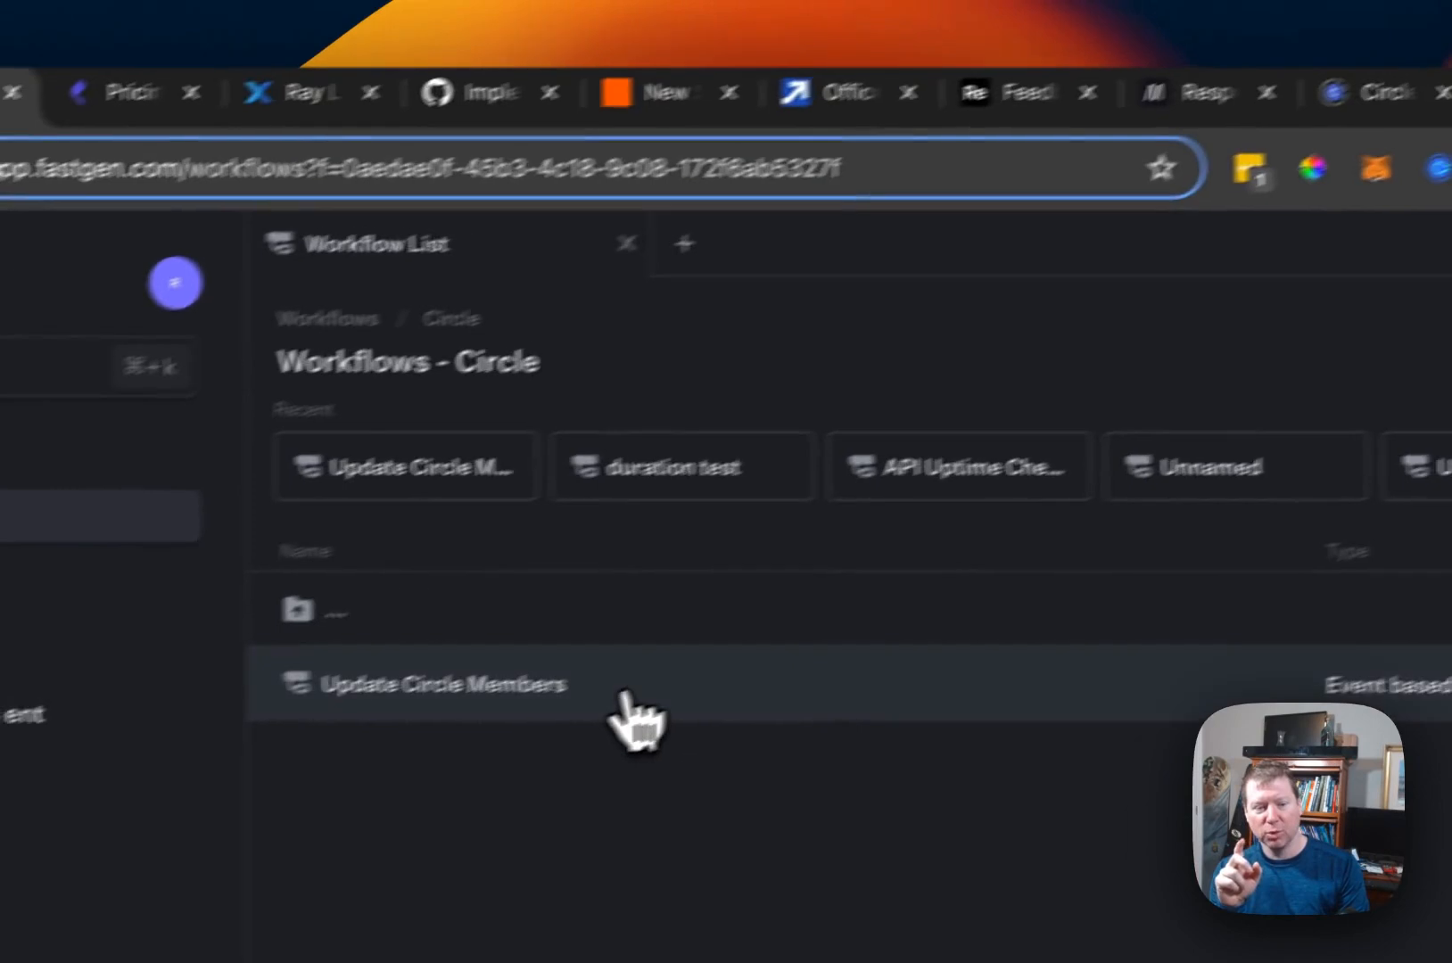
left_click(624, 695)
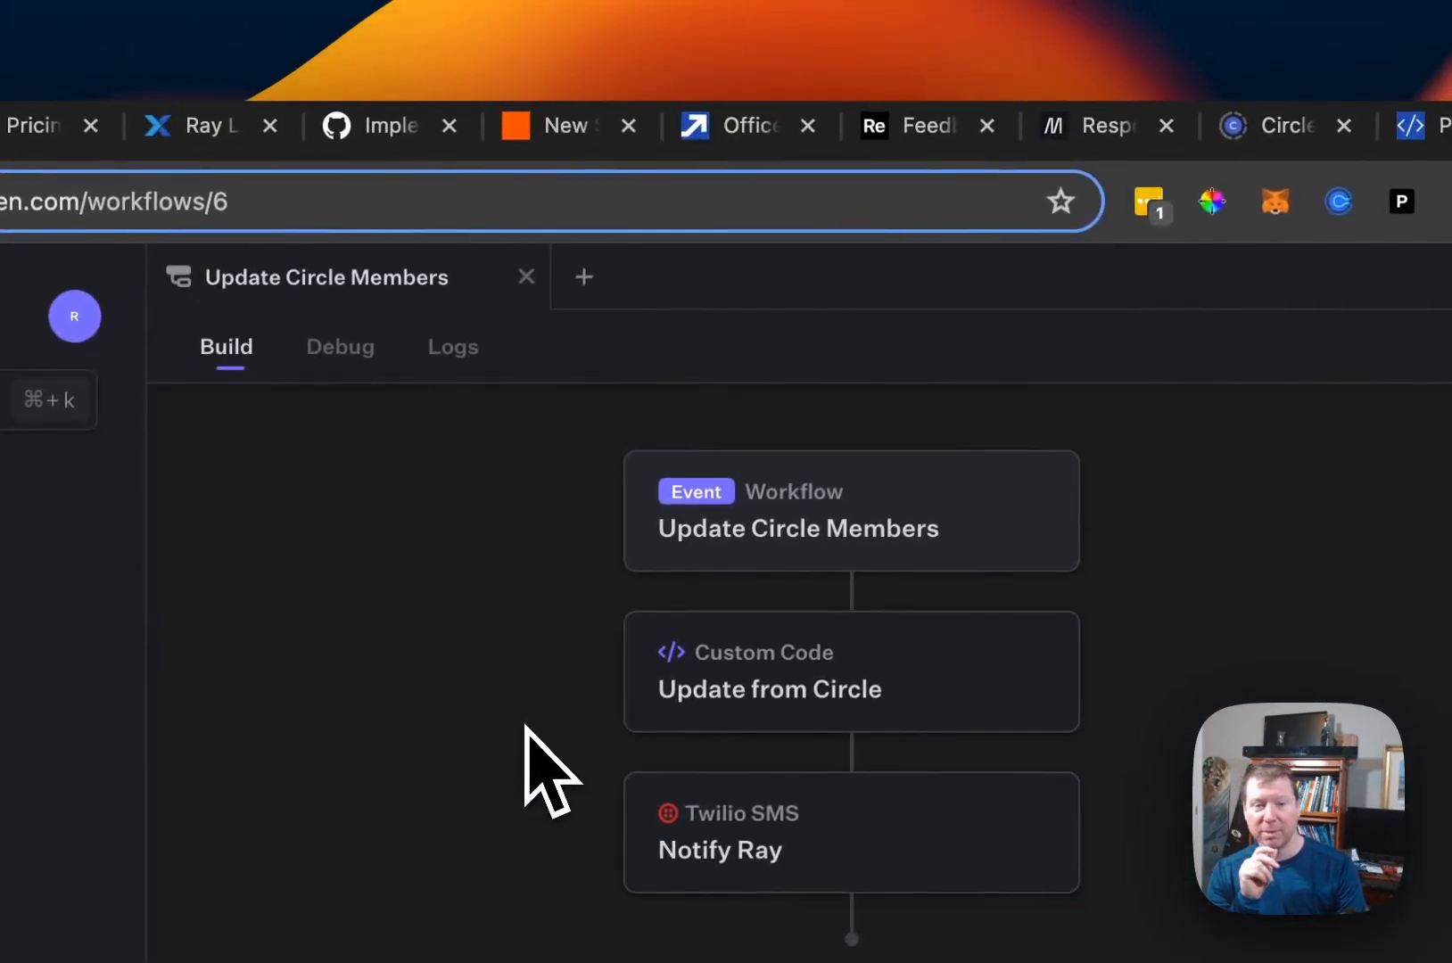
Step: Switch to the State Change community site and look through the member posts in its Ask For Help space
left_click(738, 135)
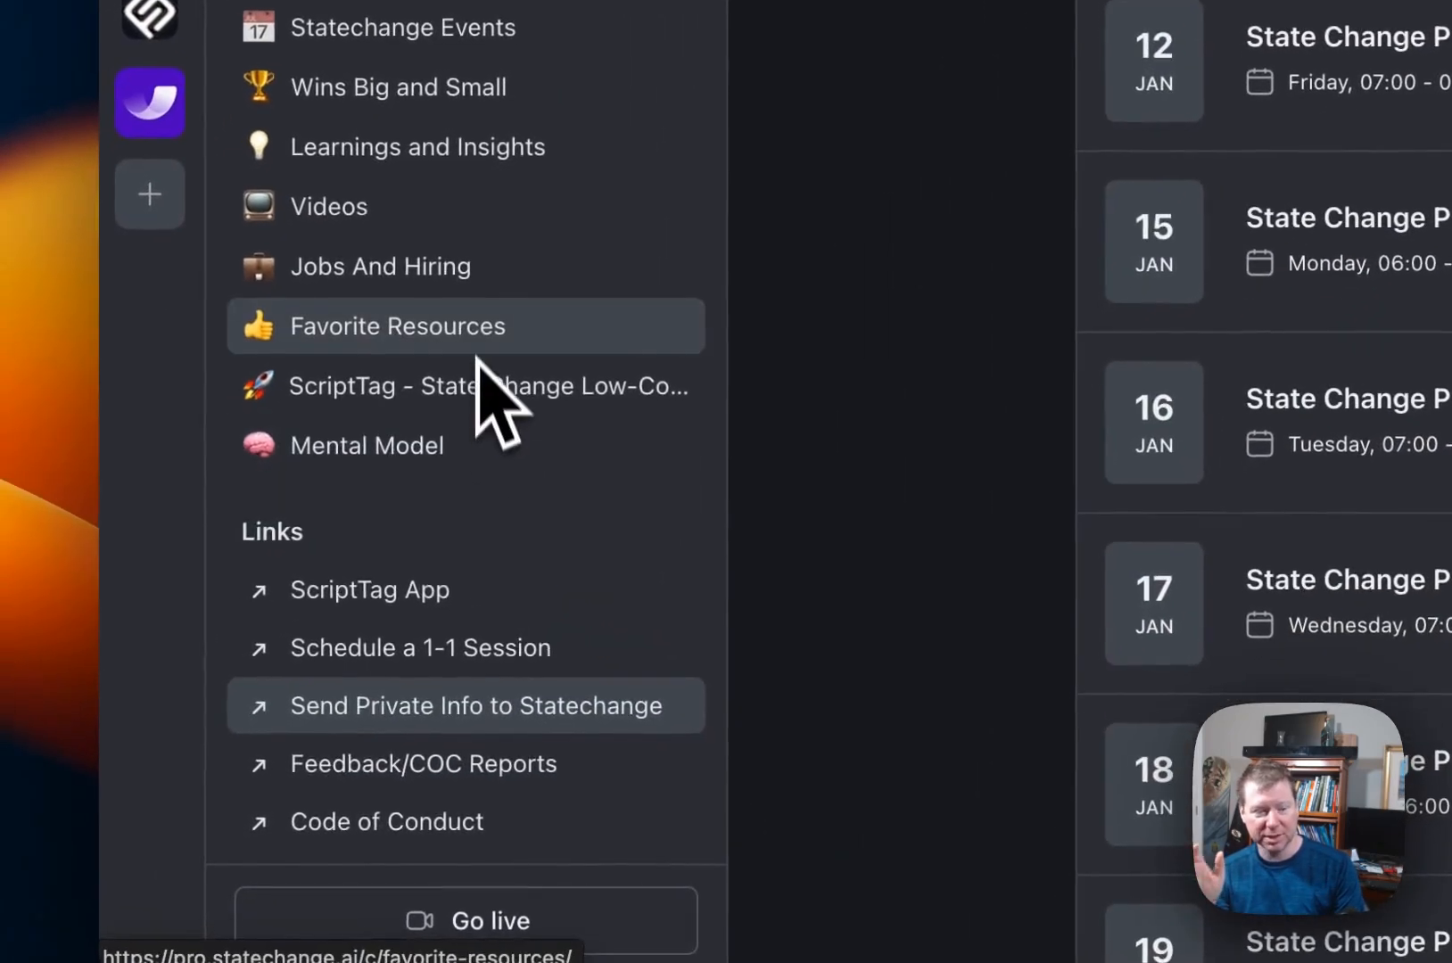
scroll(486, 357, "down", 3)
scroll(486, 356, "up", 8)
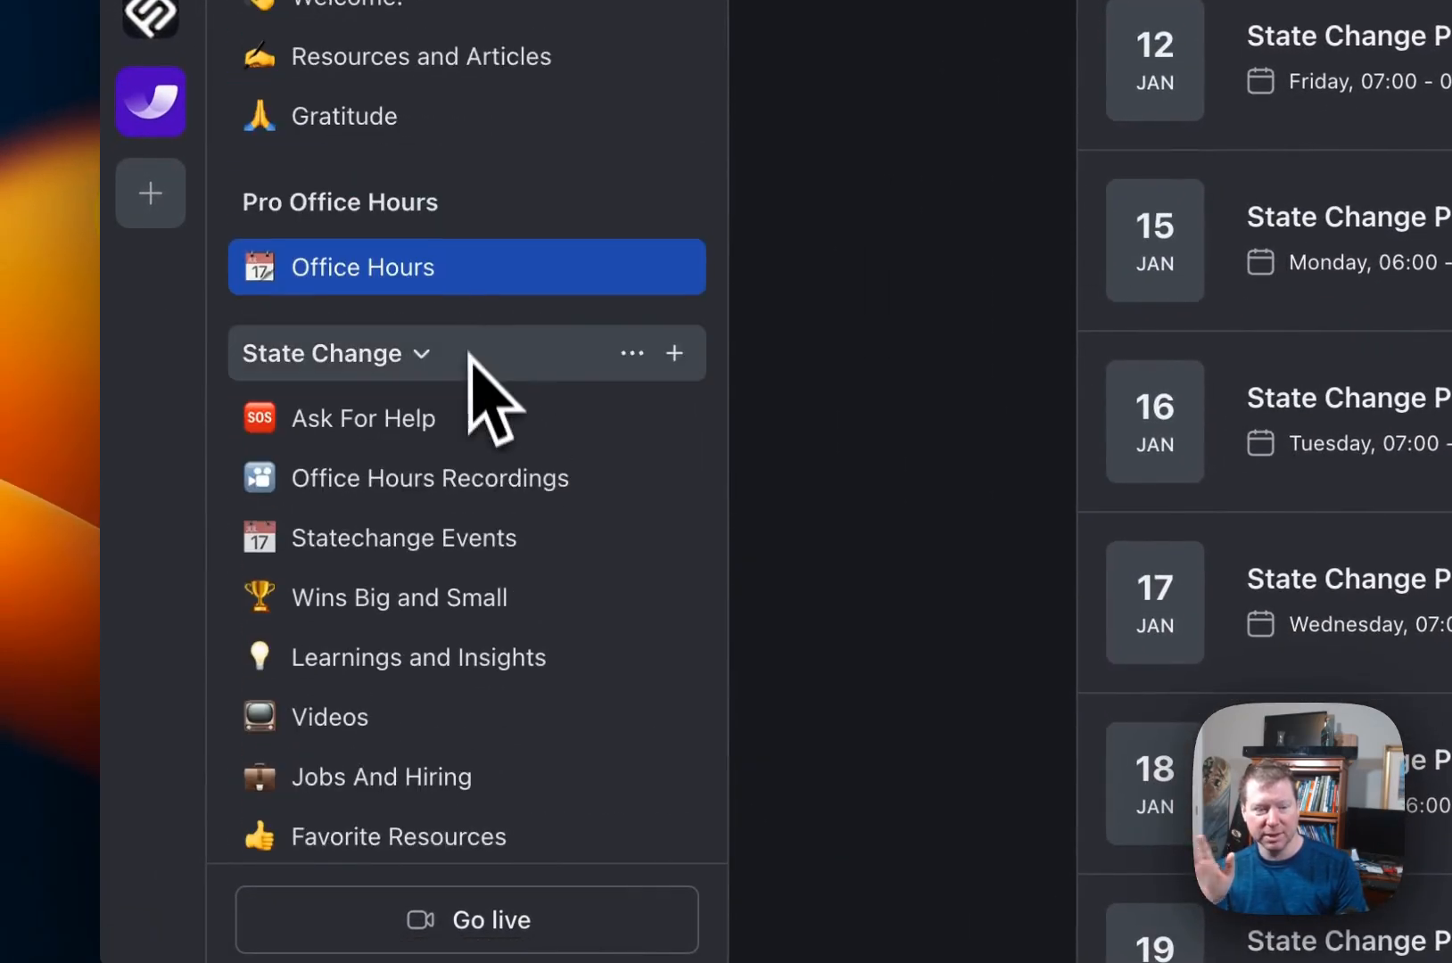
left_click(460, 442)
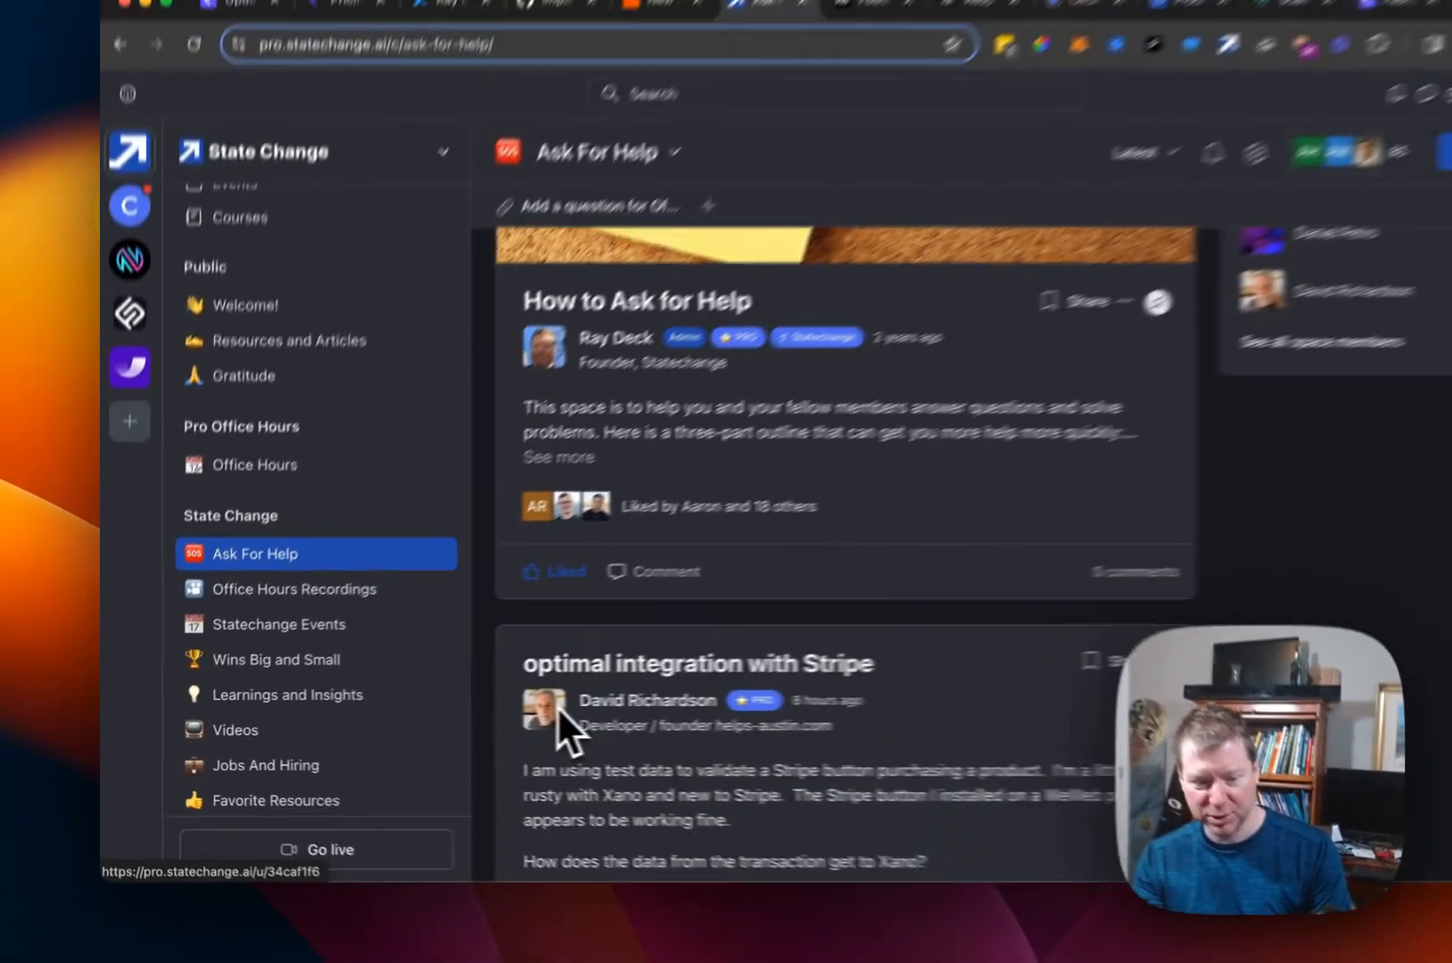
scroll(557, 706, "down", 2)
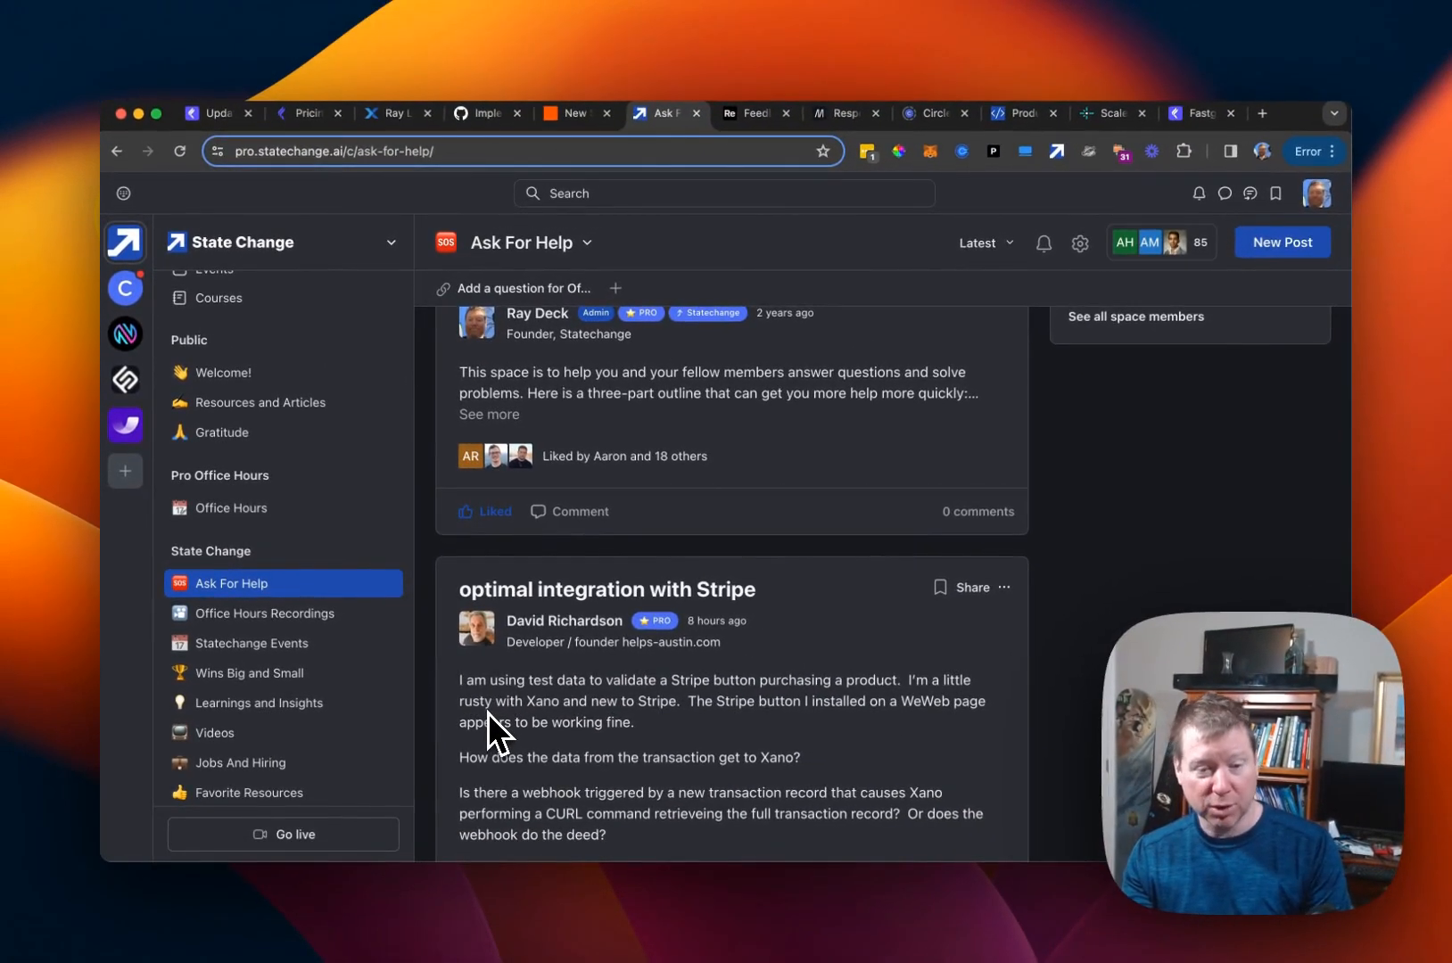
scroll(488, 712, "down", 5)
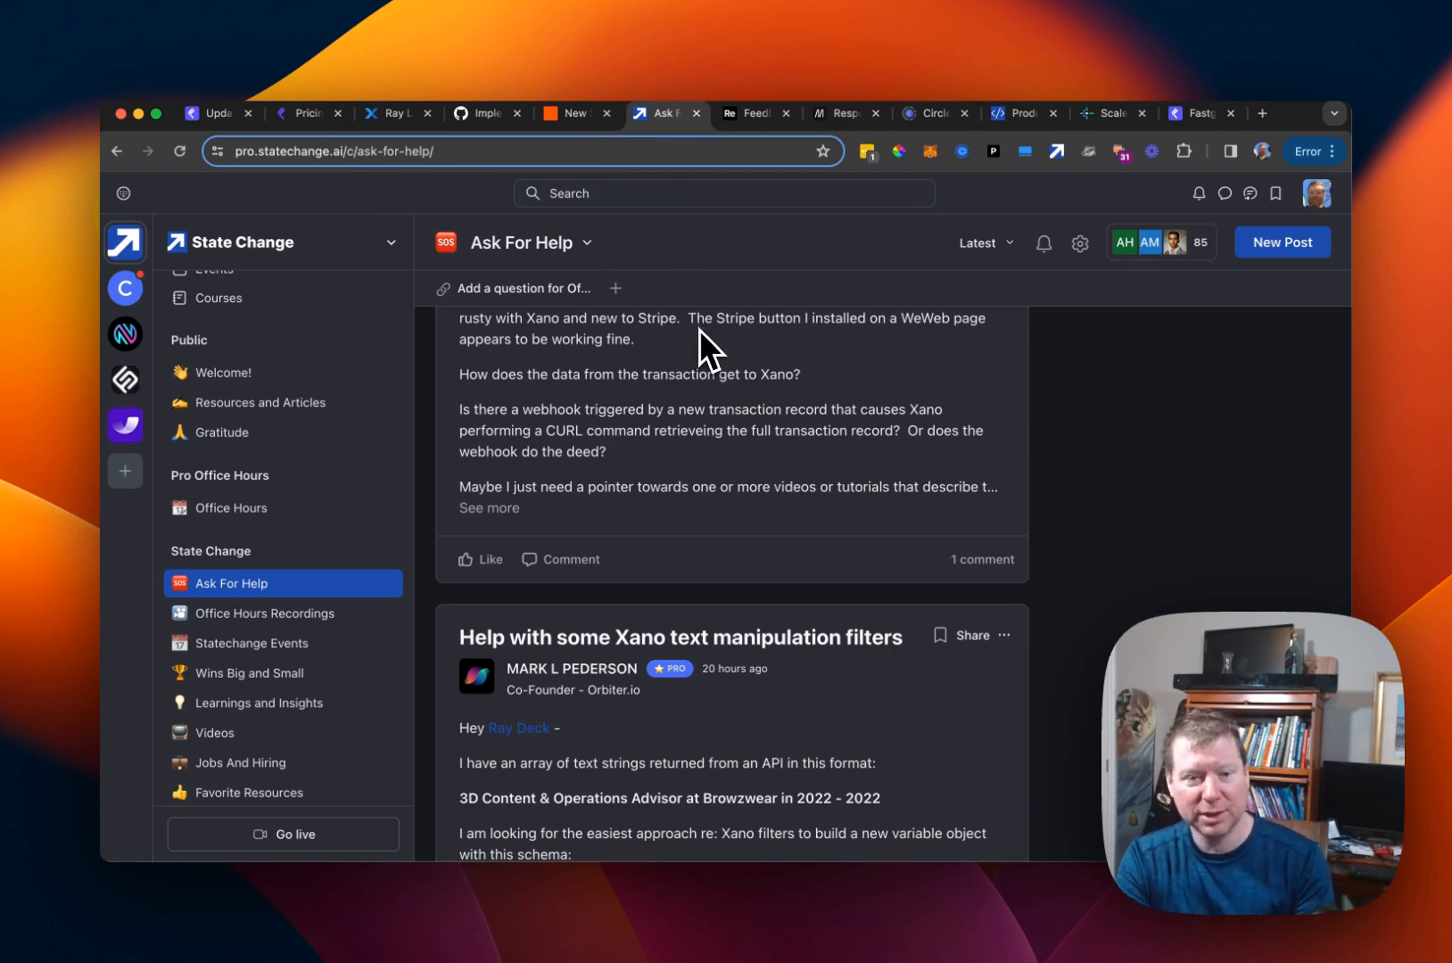
Step: Switch to VS Code, collapse the file explorer and examine the circleFetch and circleWalk functions in bin.js
key("super+Tab")
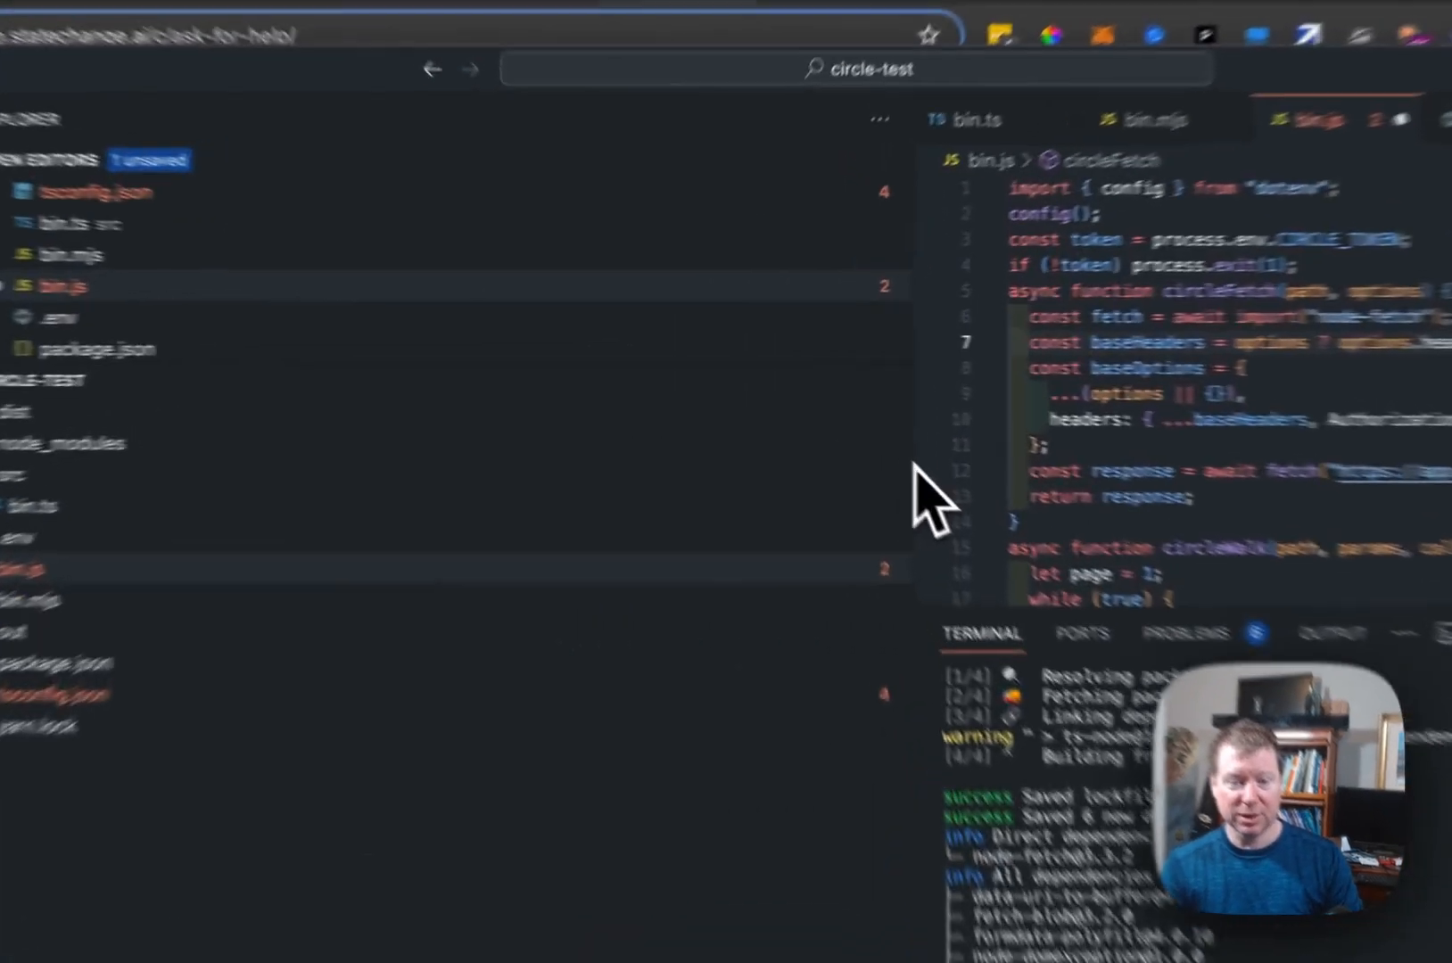
left_click_drag(916, 464, 445, 607)
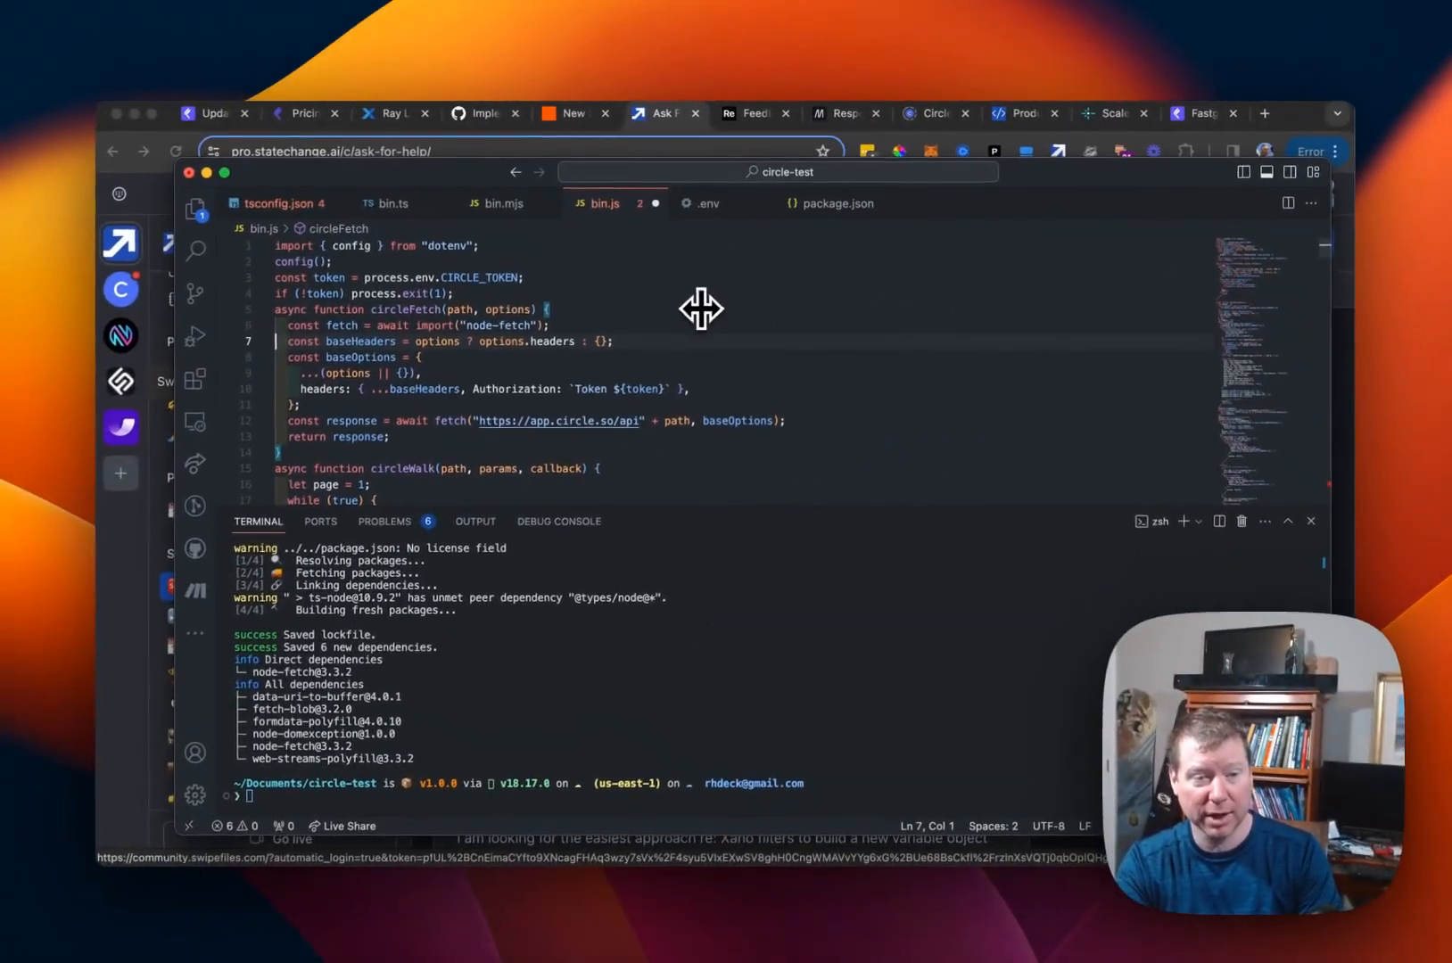
scroll(357, 357, "down", 3)
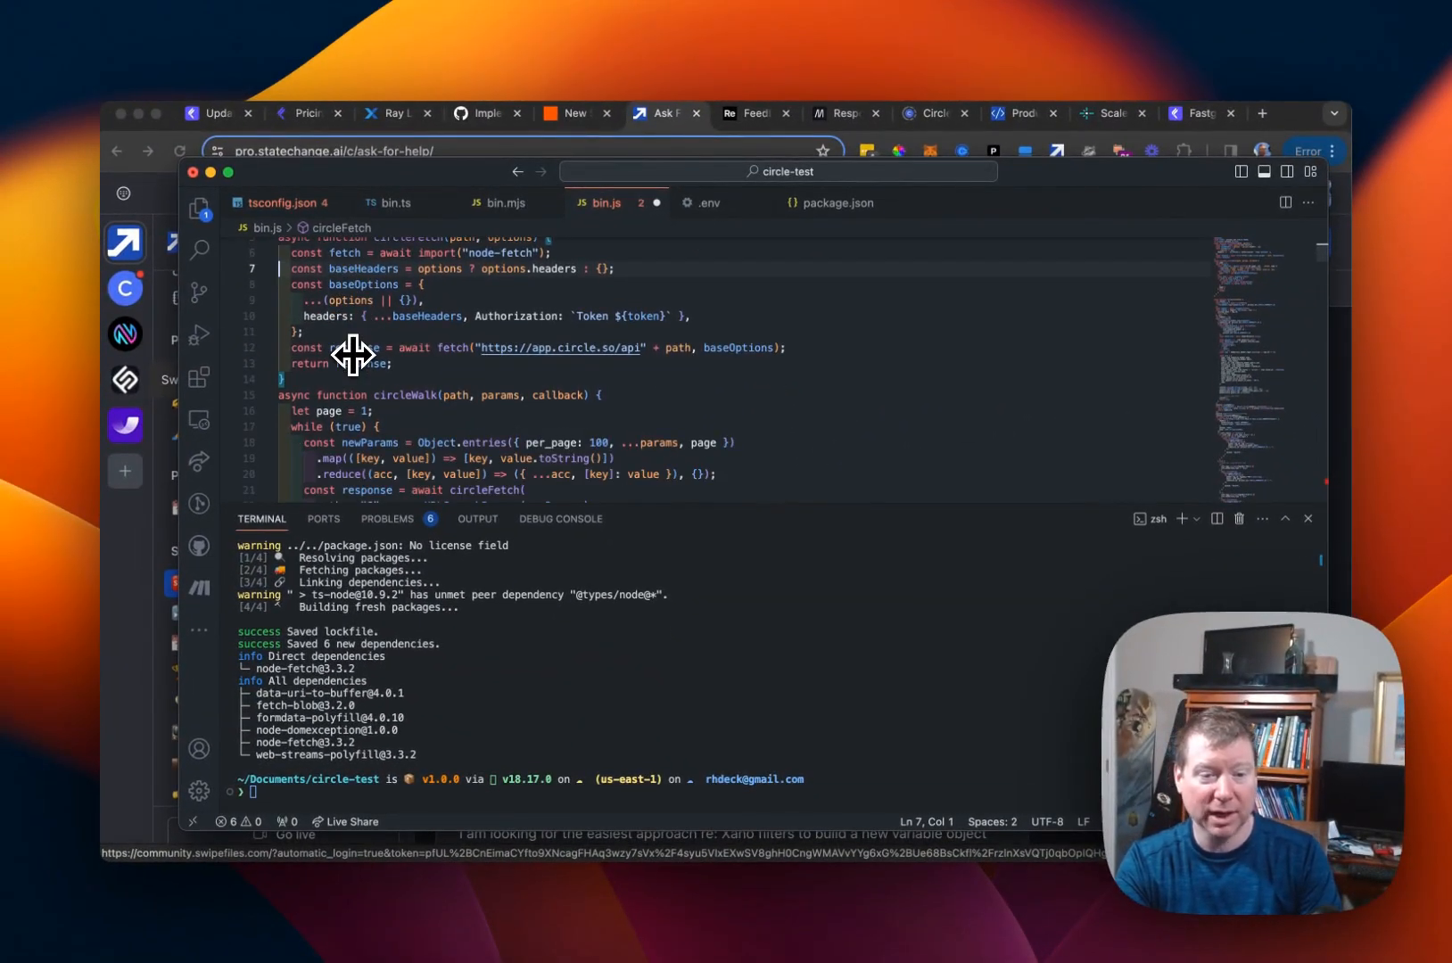
scroll(353, 355, "down", 2)
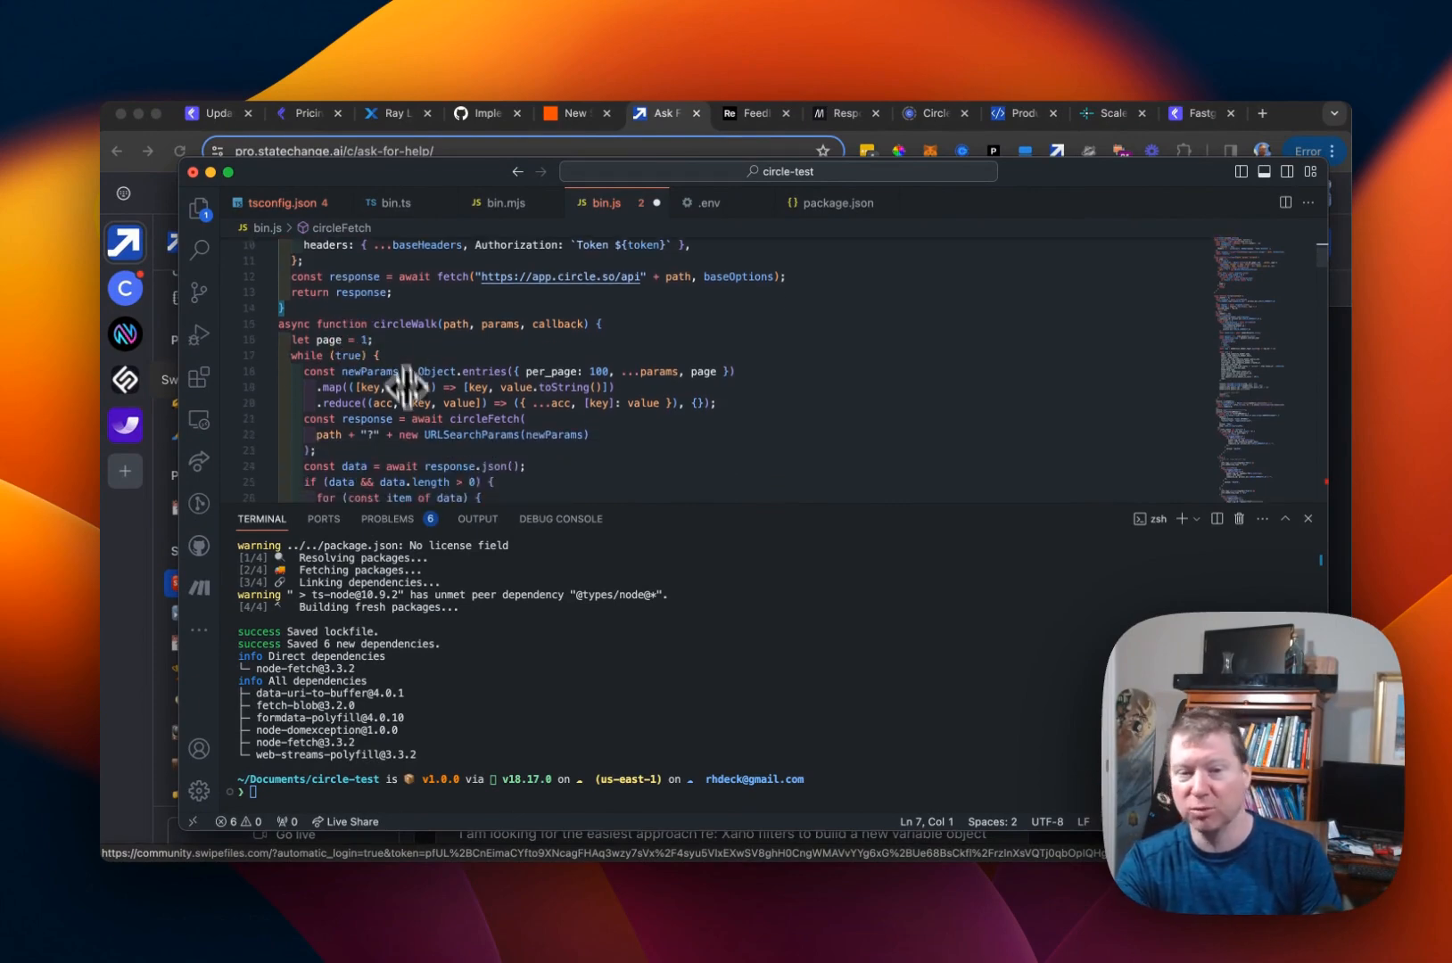